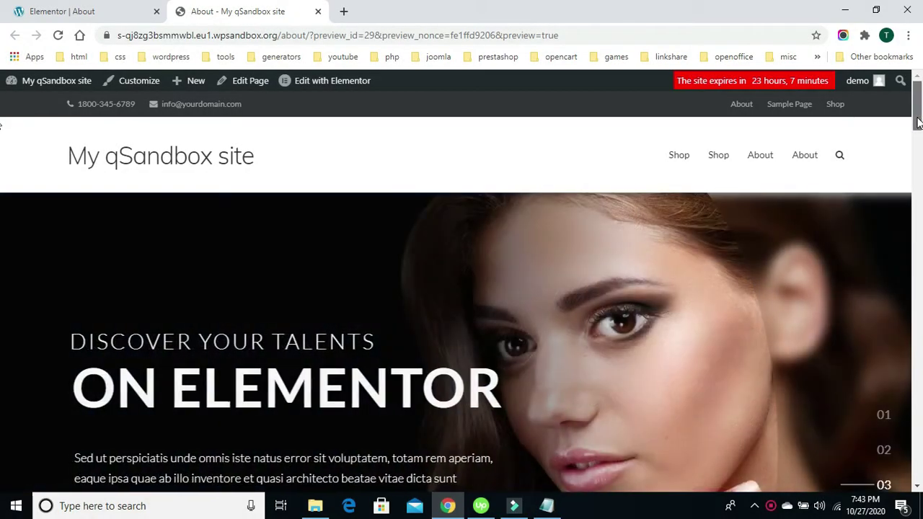
# Look over the header and image slider on the About page preview
pyautogui.moveTo(917, 123); pyautogui.dragTo(918, 134)
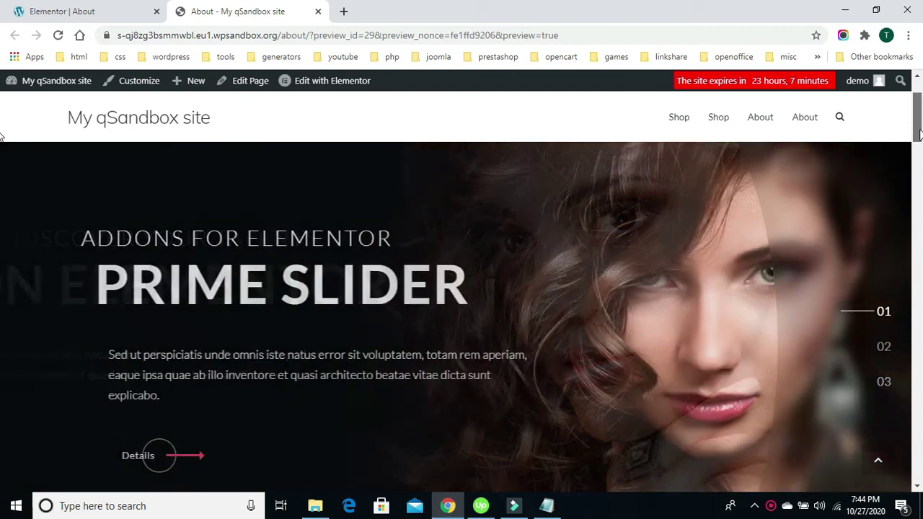
pyautogui.moveTo(918, 129); pyautogui.dragTo(919, 119)
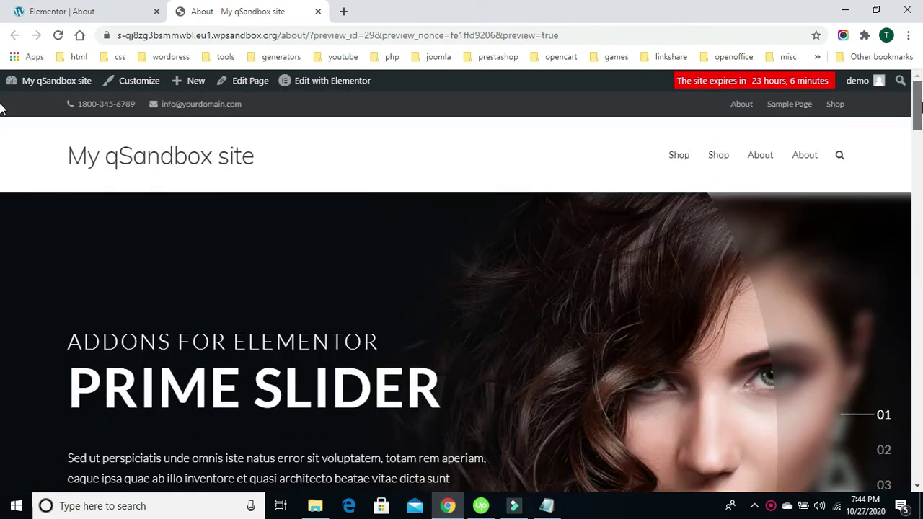
pyautogui.moveTo(919, 101)
pyautogui.mouseDown()
pyautogui.moveTo(906, 246)
pyautogui.moveTo(919, 95)
pyautogui.mouseUp()
# Exit the About page's Elementor editor and open the site's WordPress dashboard
pyautogui.click(64, 13)
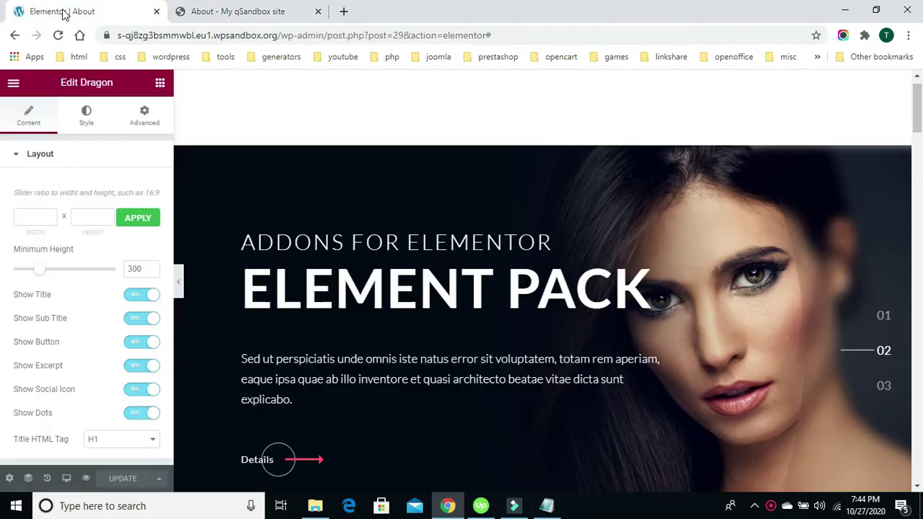
pyautogui.click(13, 82)
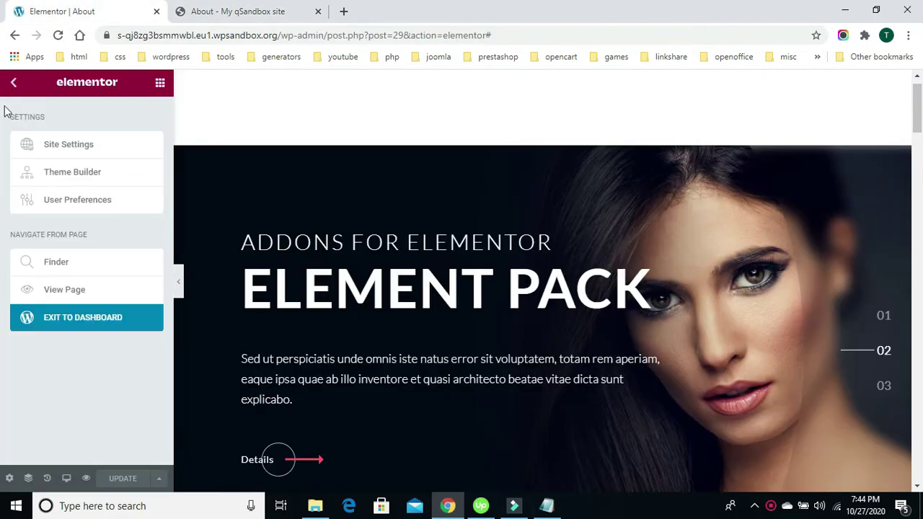
pyautogui.click(59, 319)
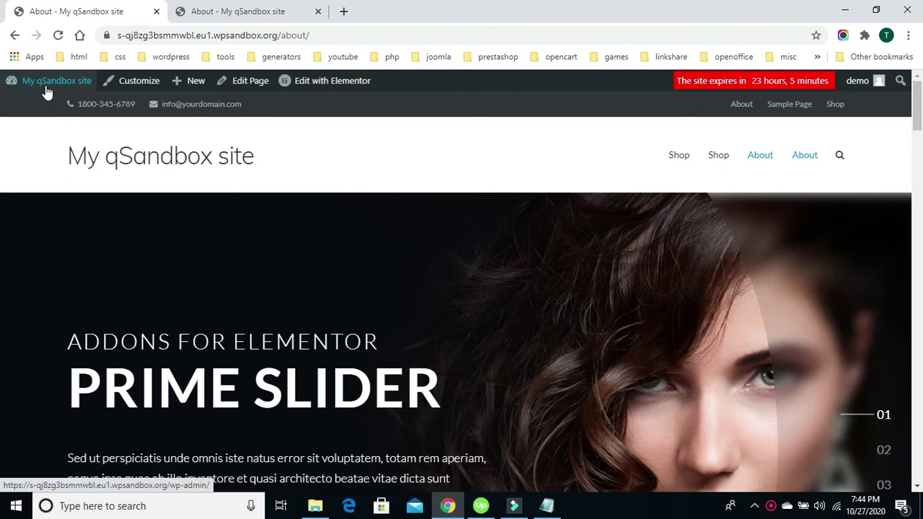
pyautogui.moveTo(45, 91)
pyautogui.click(39, 108)
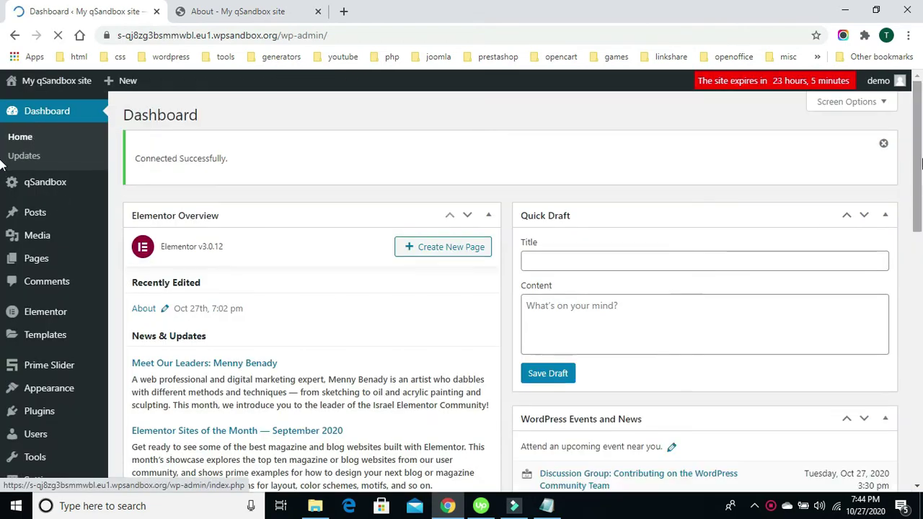
# Search the WordPress plugin directory for "elementor" from the page for adding new plugins
pyautogui.scroll(-1, 919, 168)
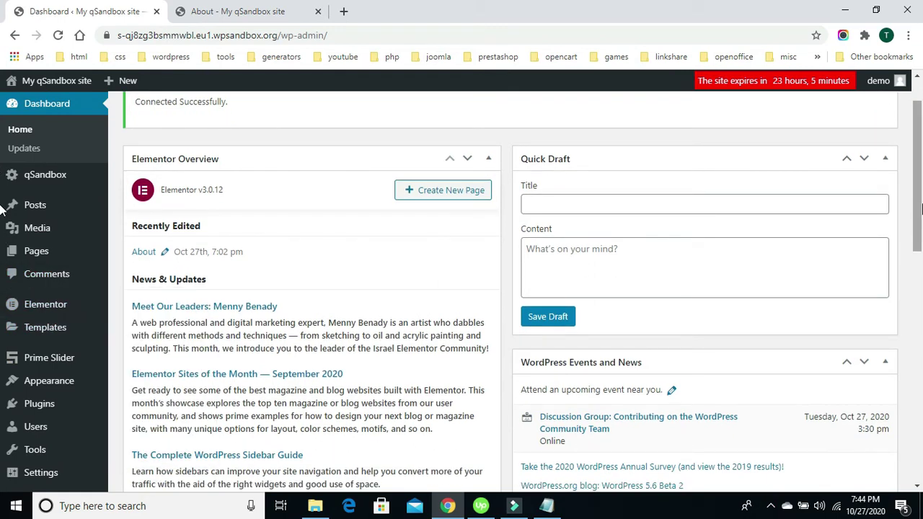
pyautogui.scroll(1, 3, 208)
pyautogui.scroll(-1, 4, 202)
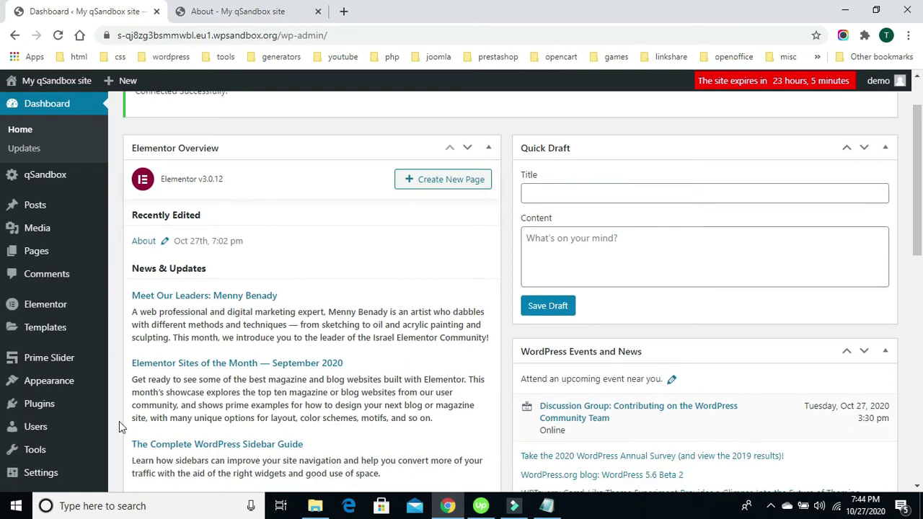
pyautogui.moveTo(45, 405)
pyautogui.click(132, 425)
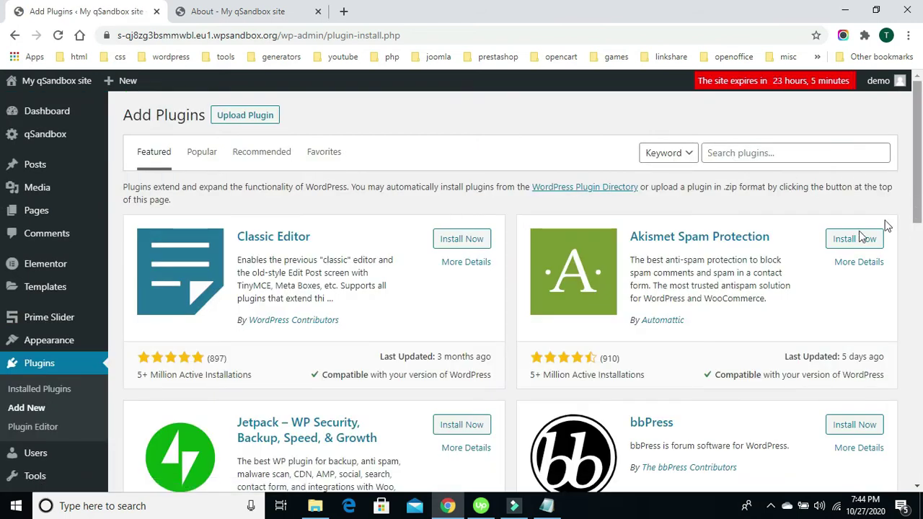
pyautogui.click(741, 153)
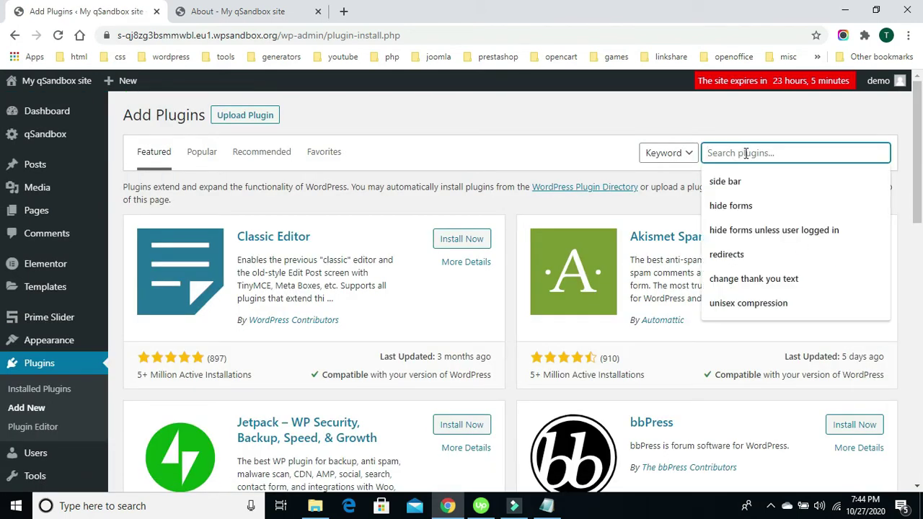
pyautogui.write('elem')
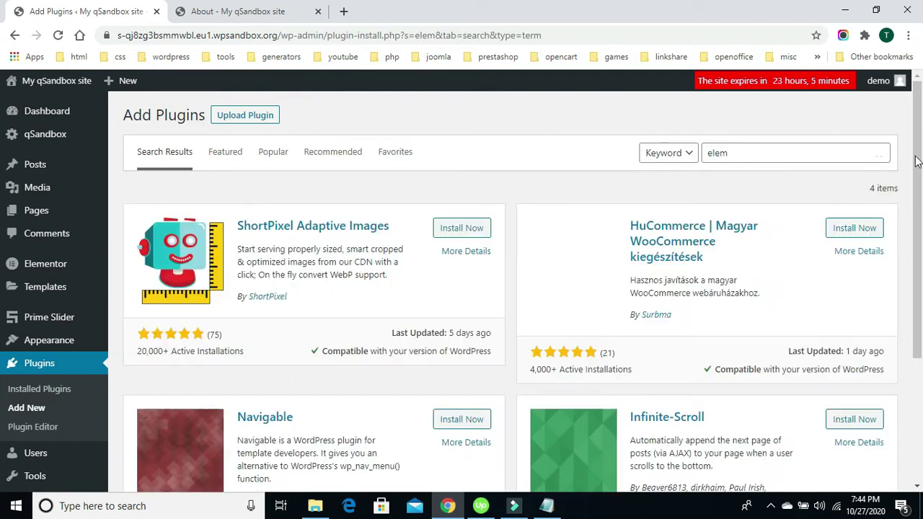
pyautogui.click(779, 150)
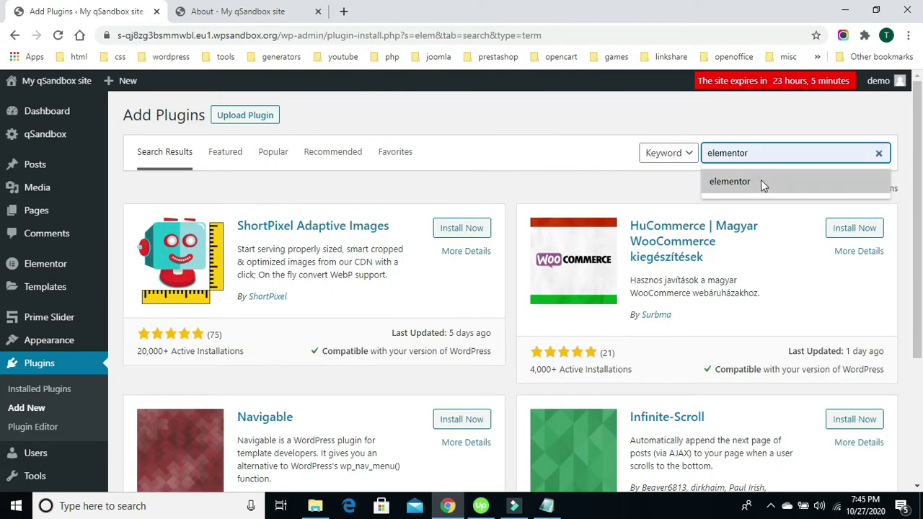
pyautogui.click(764, 181)
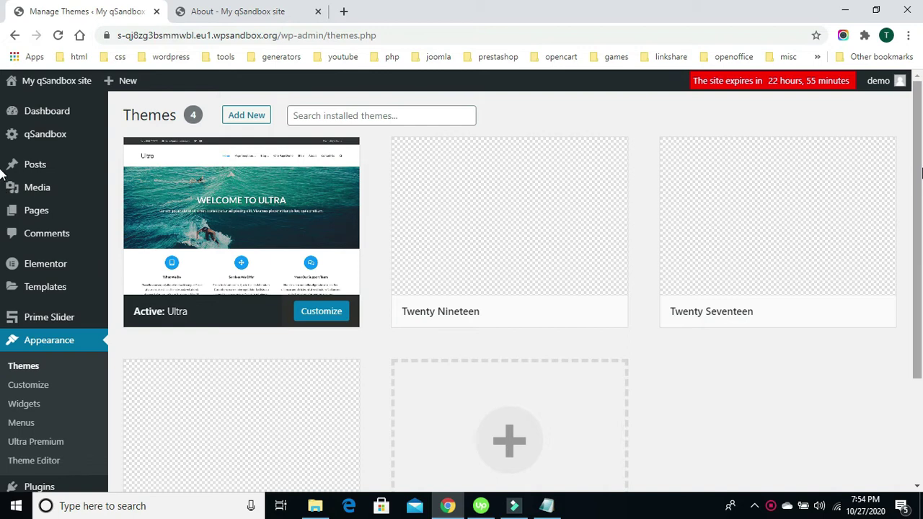
# Look through the installed themes, including the active Ultra theme
pyautogui.scroll(-2, 919, 169)
pyautogui.scroll(1, 917, 165)
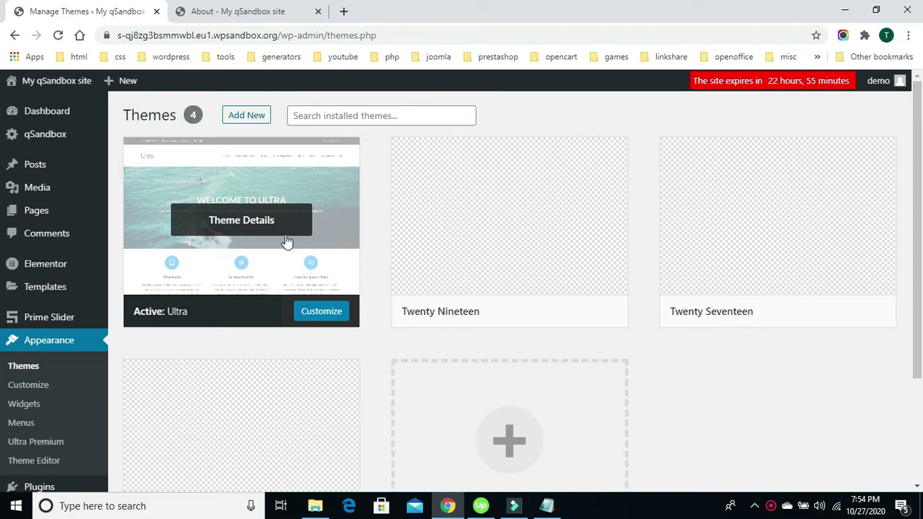
pyautogui.scroll(-1, 921, 189)
pyautogui.scroll(-1, 916, 192)
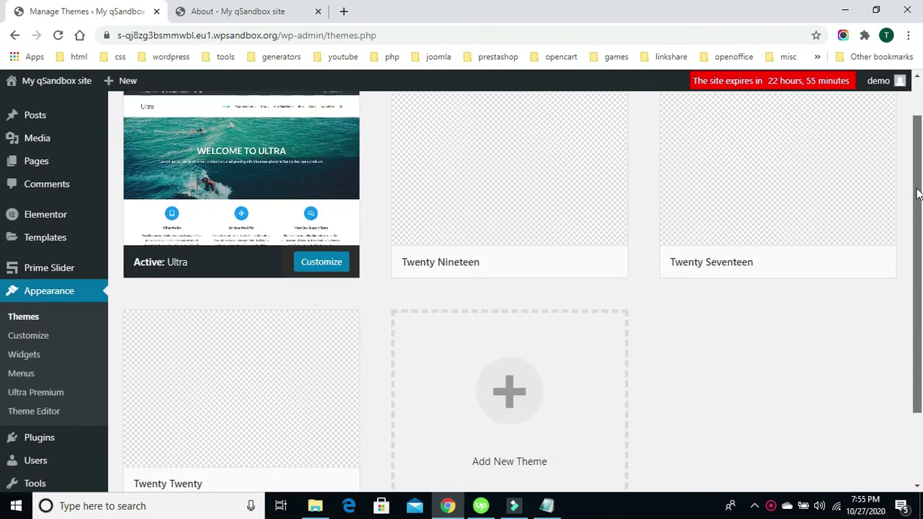
pyautogui.scroll(2, 916, 191)
# Open the list of all pages on the site and look it over
pyautogui.moveTo(42, 217)
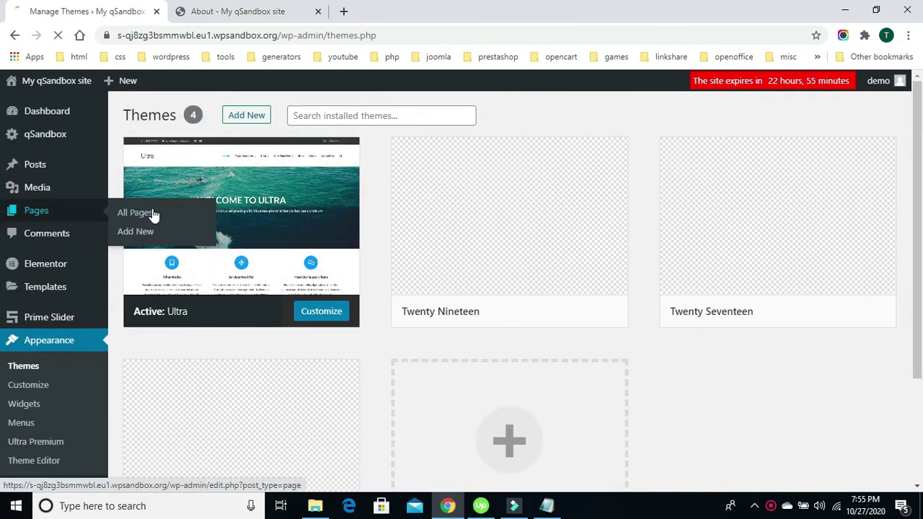
pyautogui.click(151, 212)
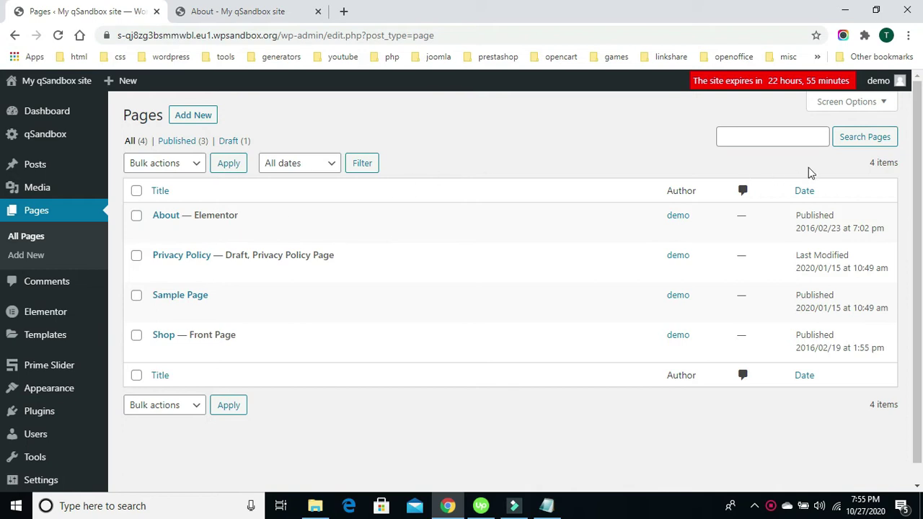
pyautogui.moveTo(920, 169); pyautogui.dragTo(918, 187)
pyautogui.scroll(1, 829, 224)
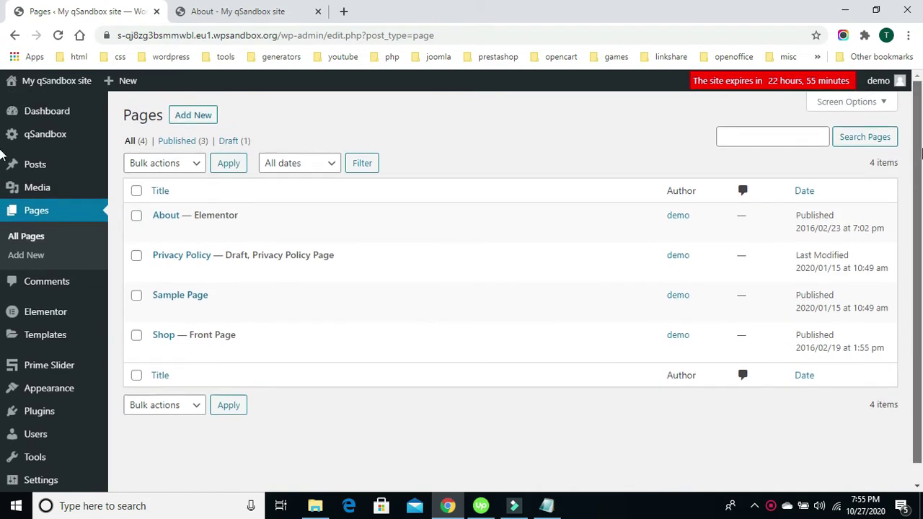
# Search for the "Disable Gutenberg" plugin on the page for adding new plugins
pyautogui.moveTo(52, 417)
pyautogui.click(127, 426)
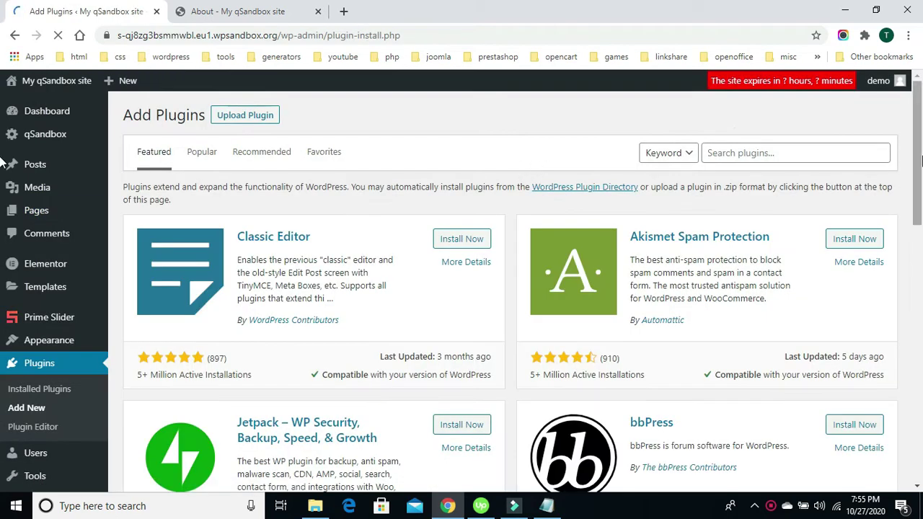
pyautogui.click(760, 153)
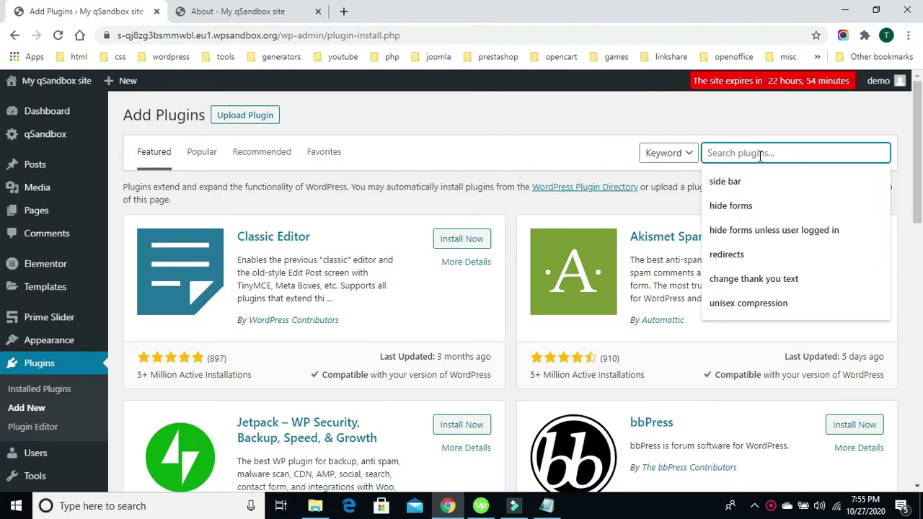
pyautogui.write('ds')
pyautogui.press('BackSpace')
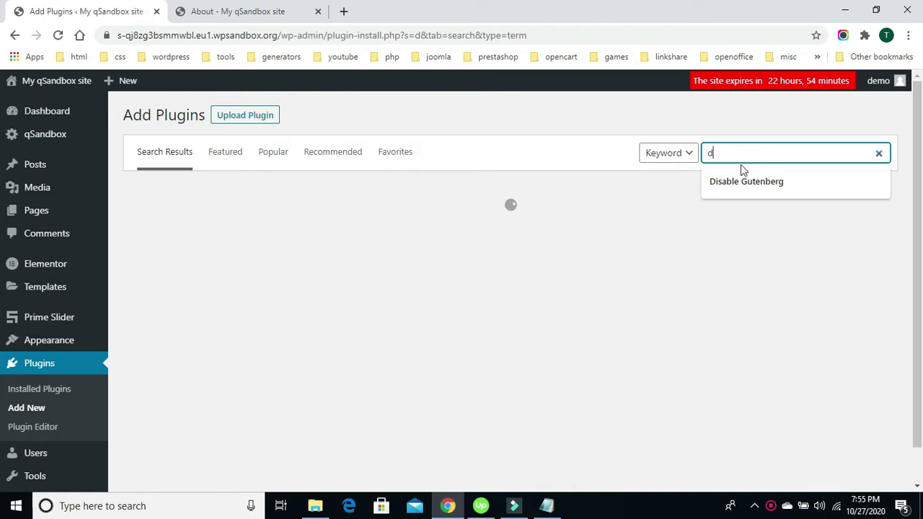
pyautogui.click(745, 183)
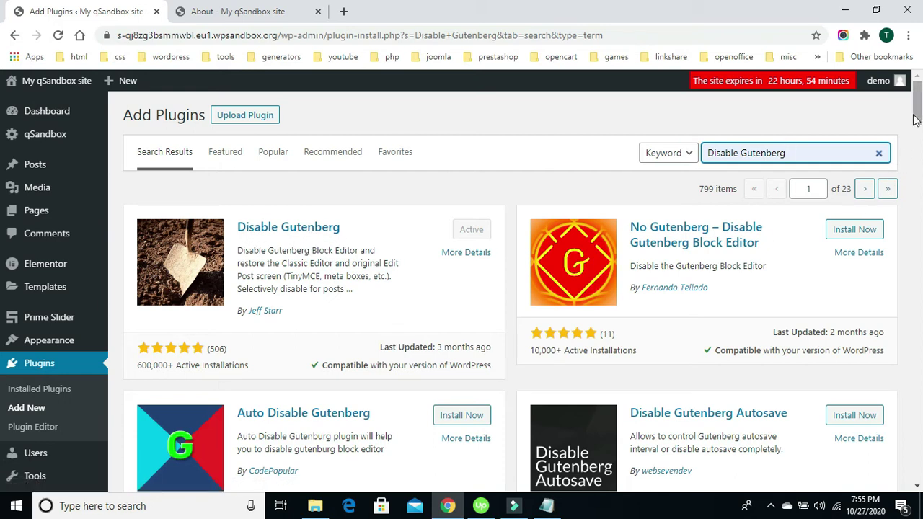
pyautogui.moveTo(918, 119); pyautogui.dragTo(918, 119)
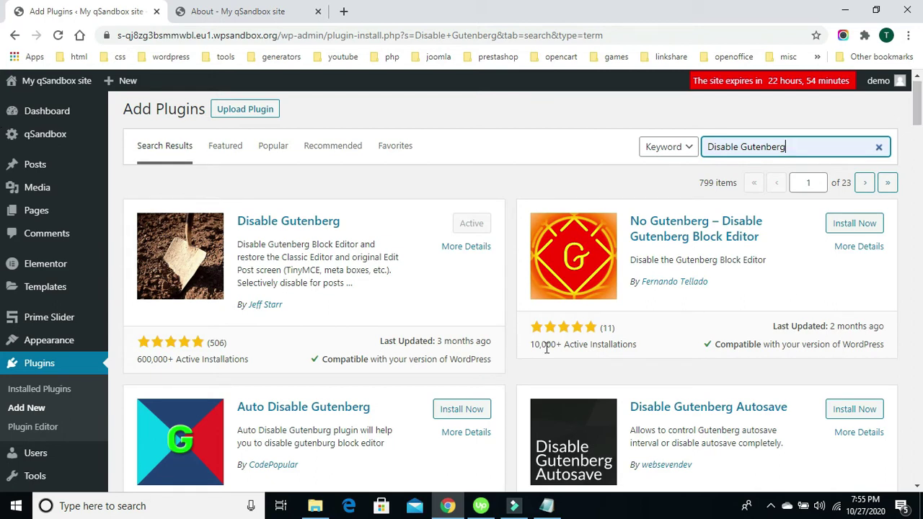
# Open the About page for editing in the WordPress editor from the list of all pages
pyautogui.moveTo(34, 216)
pyautogui.click(135, 212)
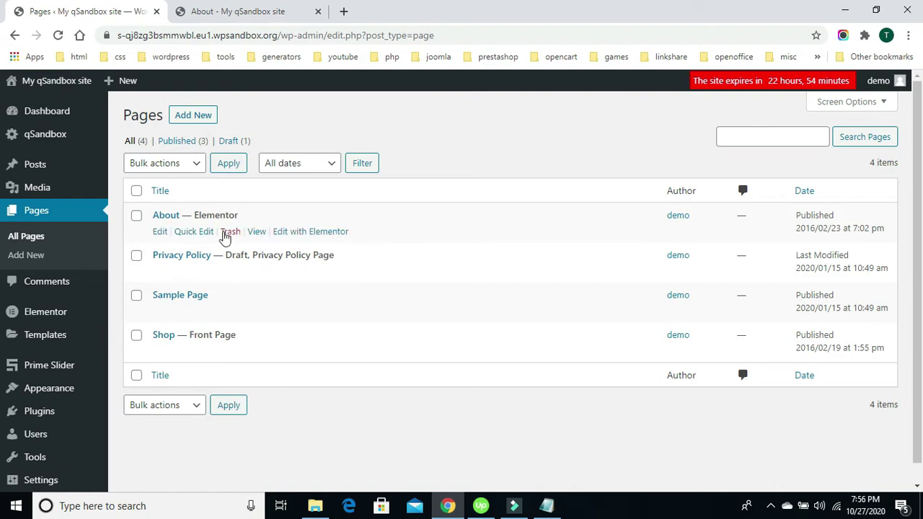
pyautogui.click(160, 232)
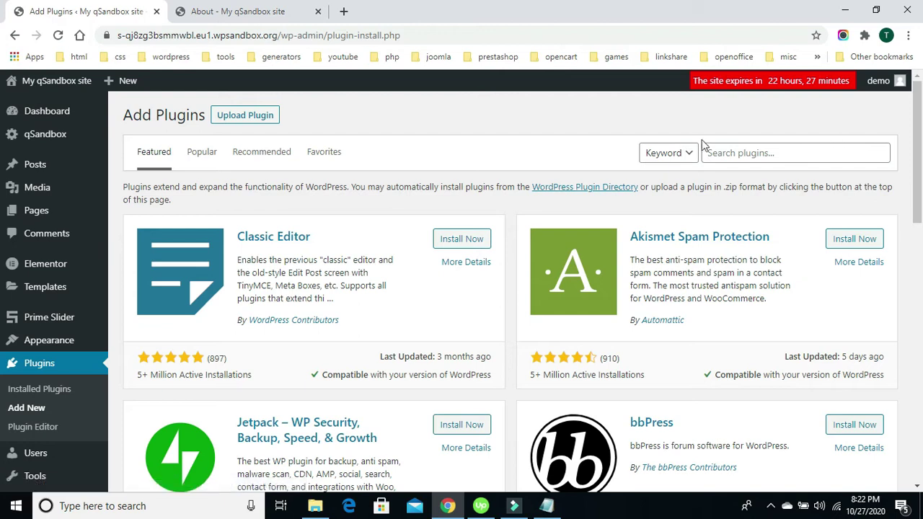
# Search the plugin directory for "prime slider"
pyautogui.click(729, 155)
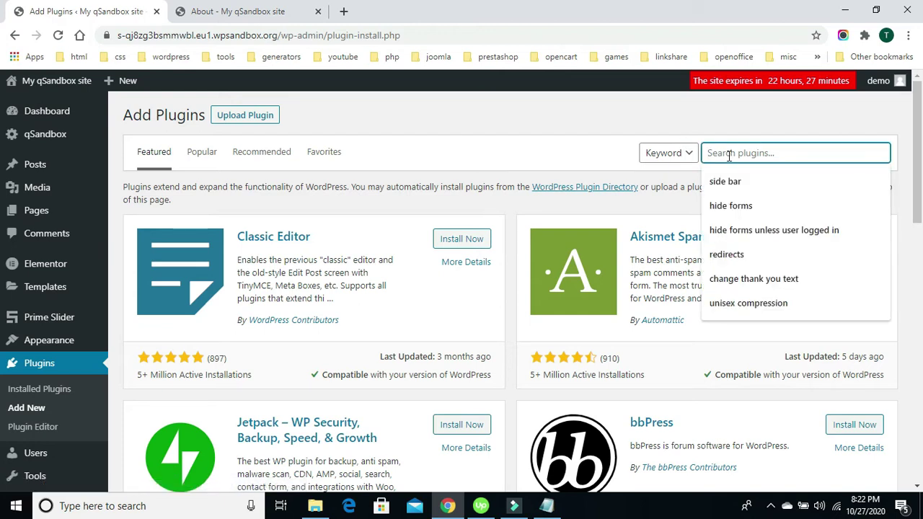
pyautogui.write('prim')
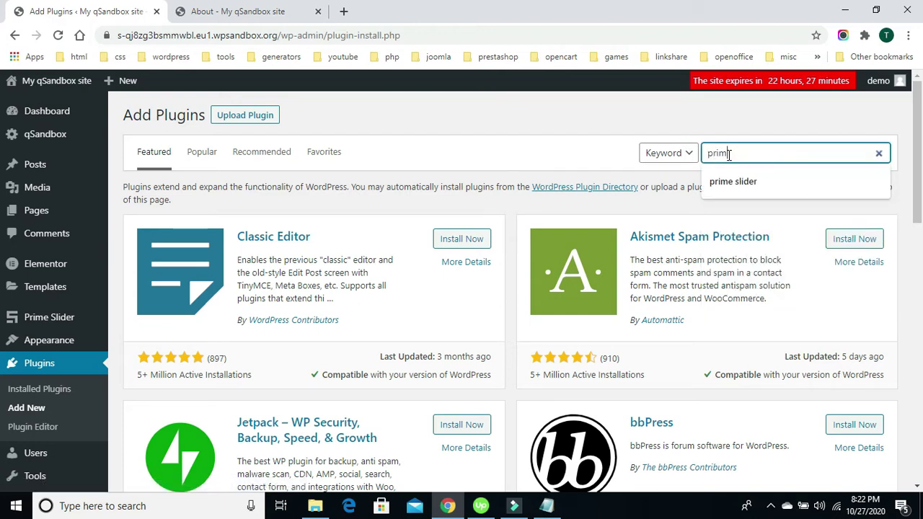
pyautogui.write('e')
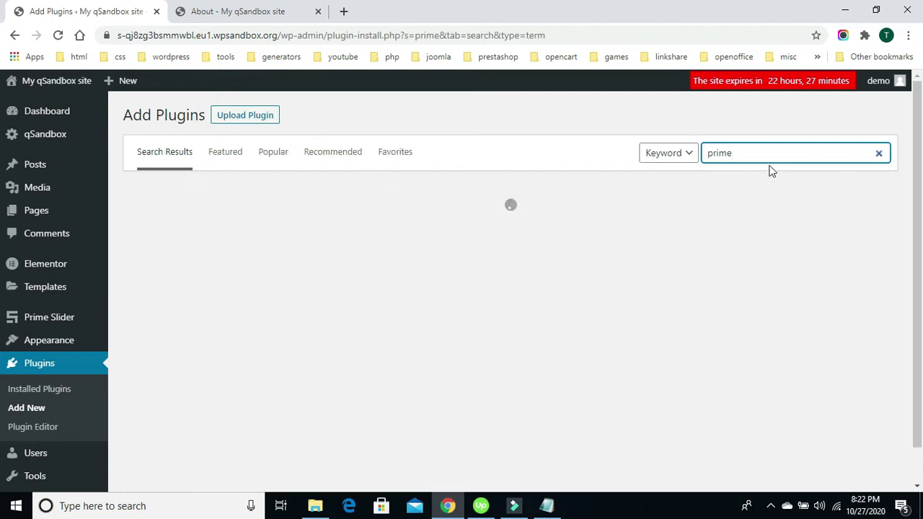
pyautogui.write(' slide')
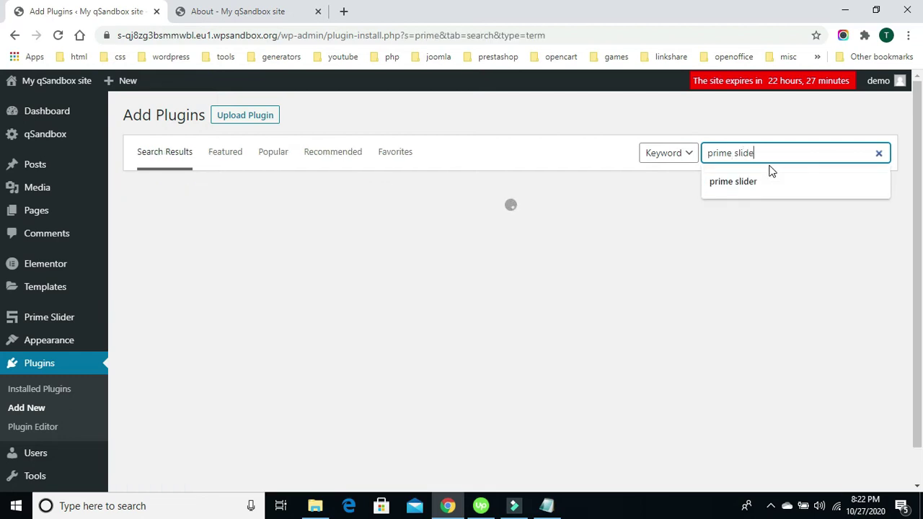
pyautogui.write('r')
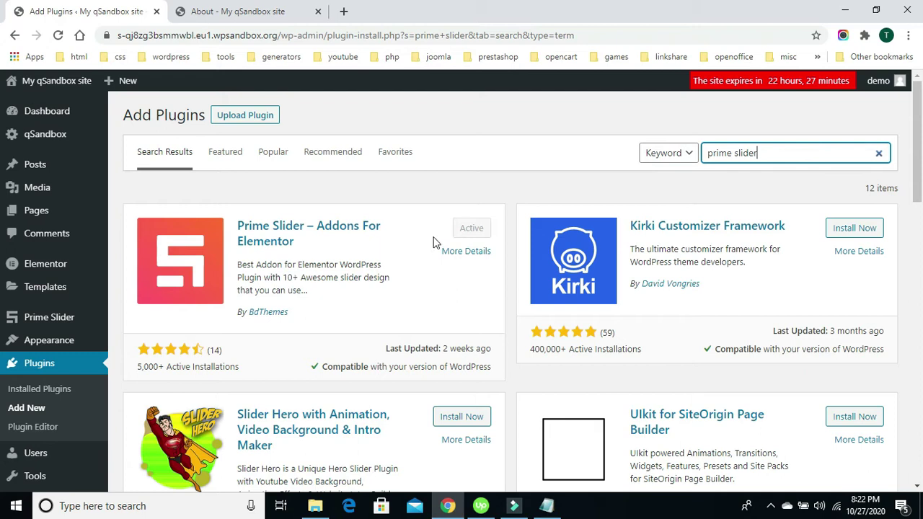
# Switch to the About page preview and check how its Prime Slider looks
pyautogui.click(240, 17)
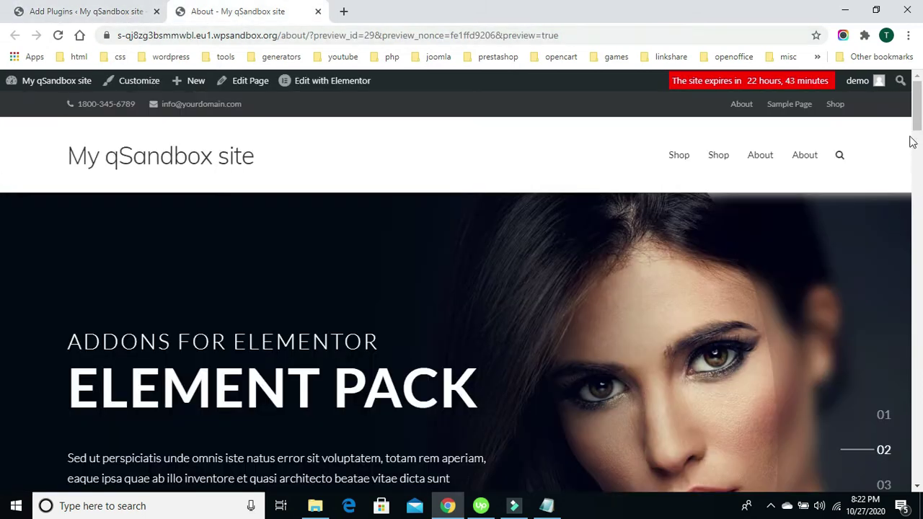
pyautogui.scroll(-3, 3, 163)
pyautogui.scroll(3, 2, 163)
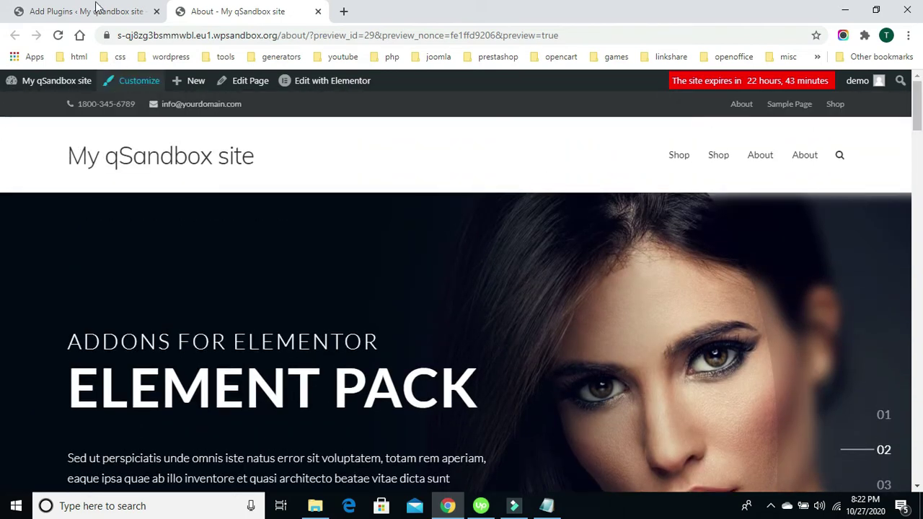
# Choose Elementor Full Width as the About page's template and open the page in the Elementor editor
pyautogui.click(97, 8)
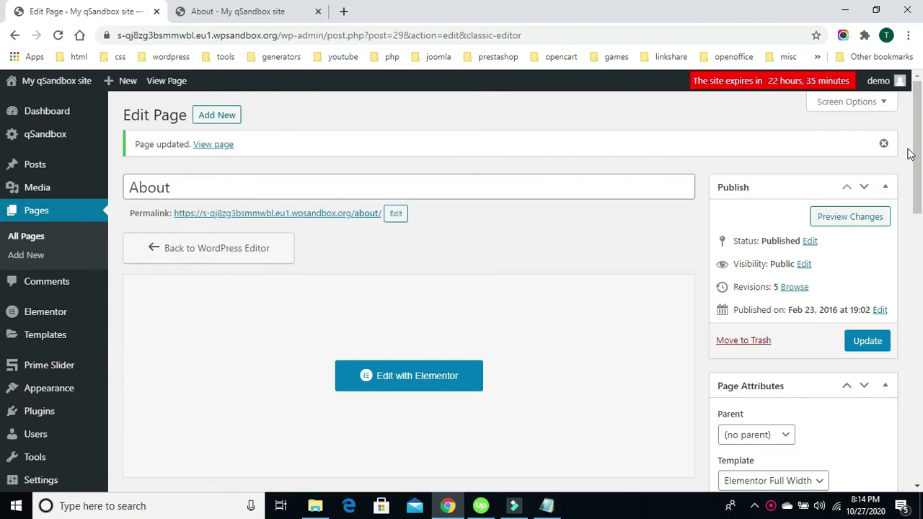
pyautogui.scroll(-1, 921, 191)
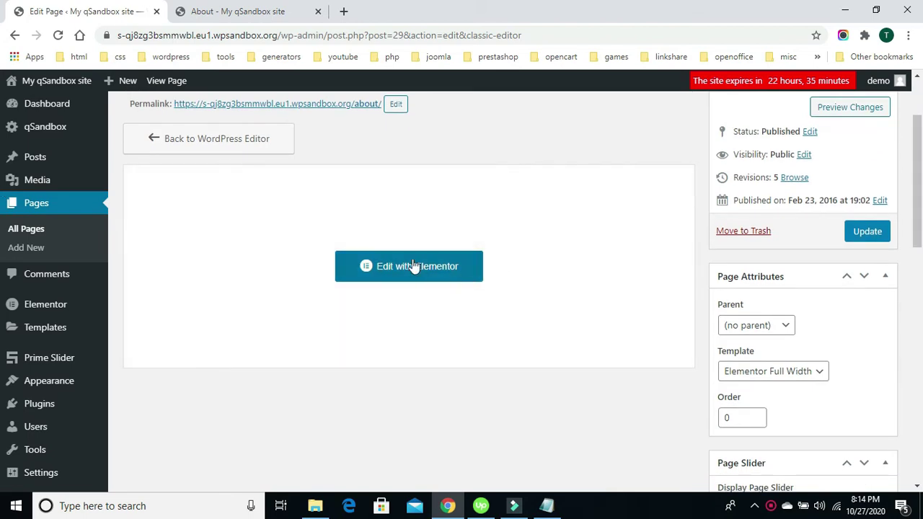
pyautogui.moveTo(921, 164)
pyautogui.mouseDown()
pyautogui.moveTo(920, 156)
pyautogui.moveTo(920, 173)
pyautogui.mouseUp()
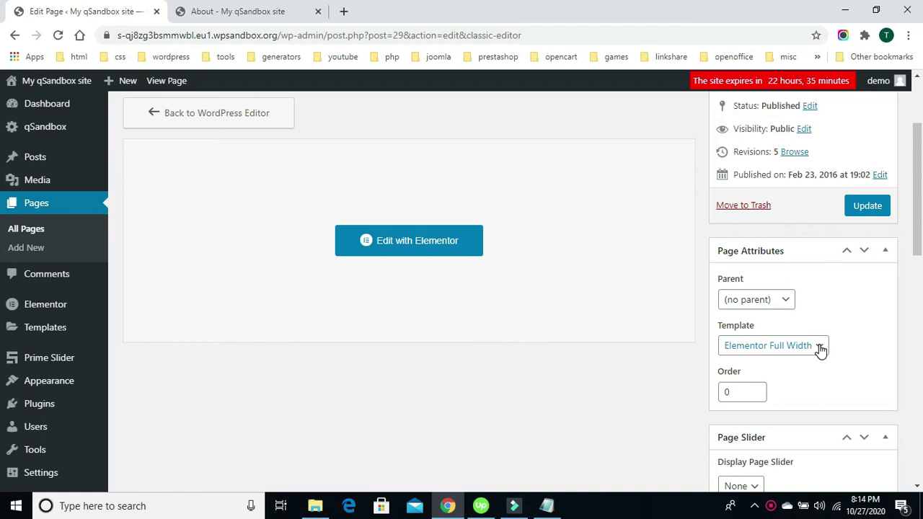
pyautogui.moveTo(910, 231)
pyautogui.mouseDown()
pyautogui.moveTo(914, 200)
pyautogui.moveTo(920, 238)
pyautogui.mouseUp()
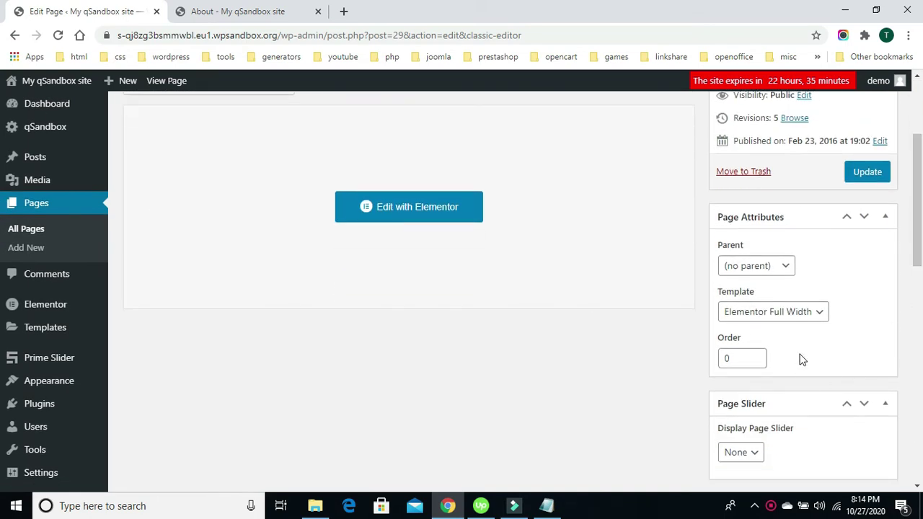
pyautogui.click(820, 314)
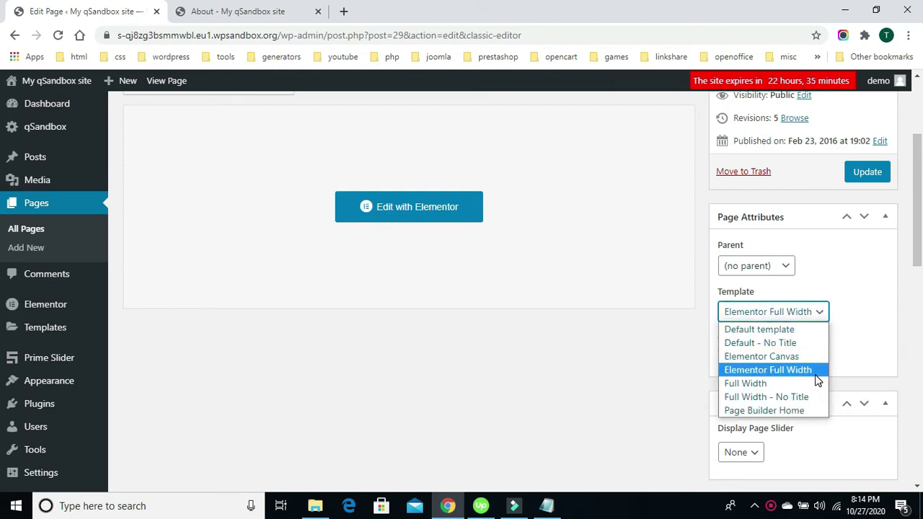
pyautogui.click(817, 380)
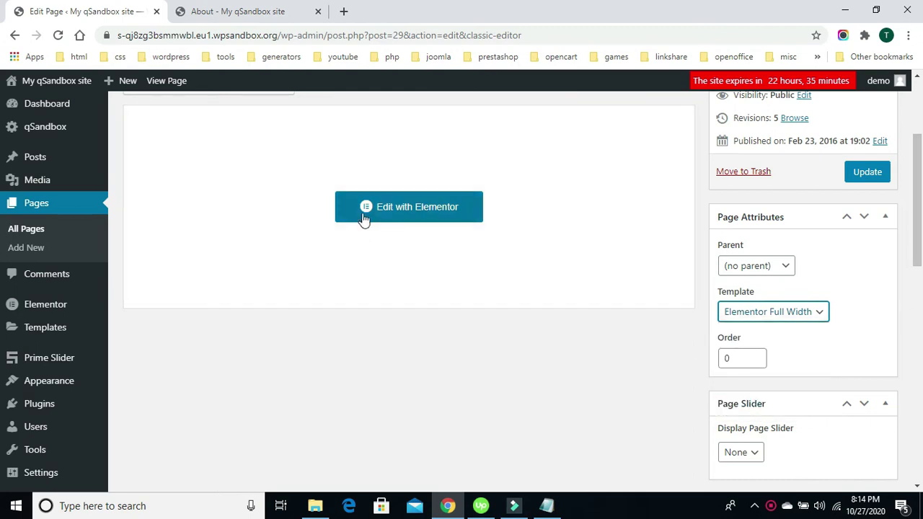
pyautogui.click(419, 215)
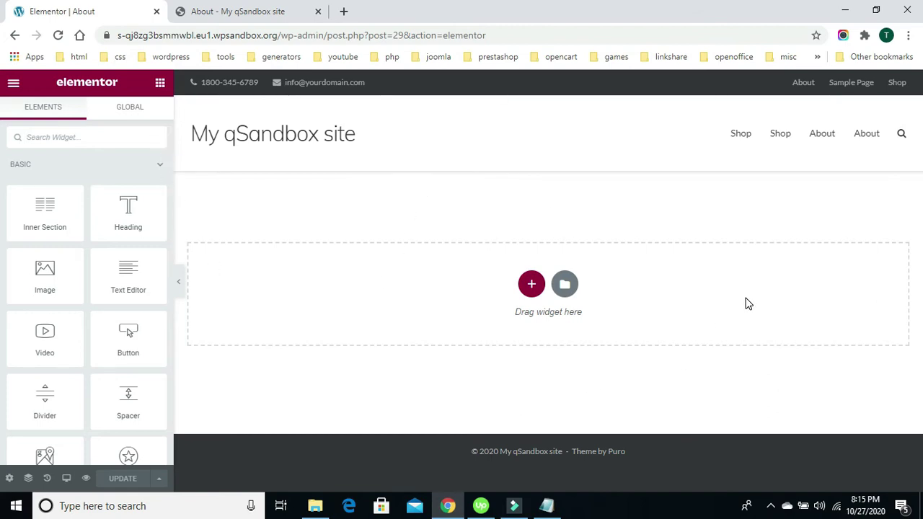
# Insert the "Homepage – Study" page template from the Elementor library into the empty About page
pyautogui.click(567, 286)
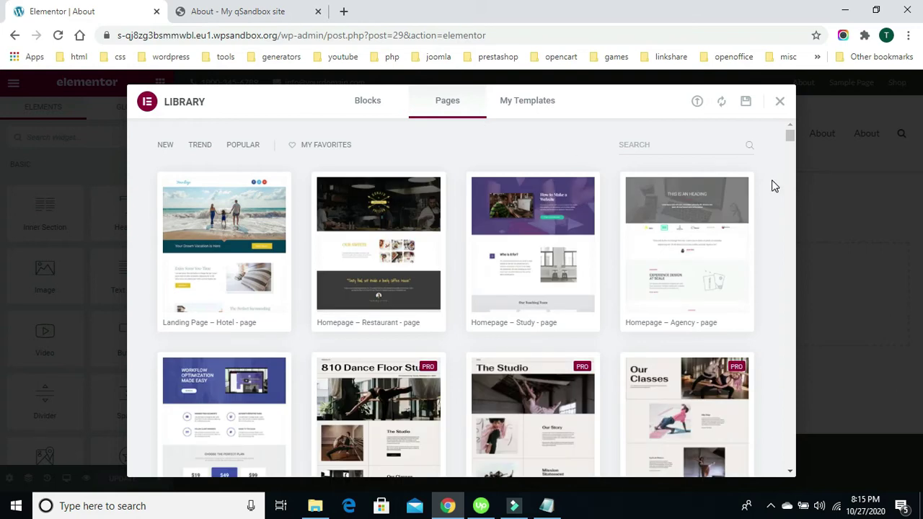
pyautogui.moveTo(790, 140); pyautogui.dragTo(792, 139)
pyautogui.moveTo(533, 217)
pyautogui.click(498, 324)
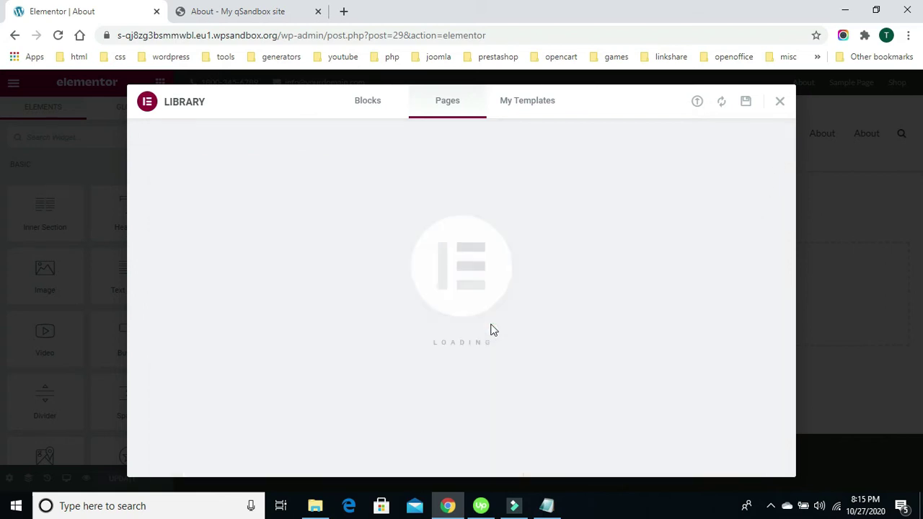
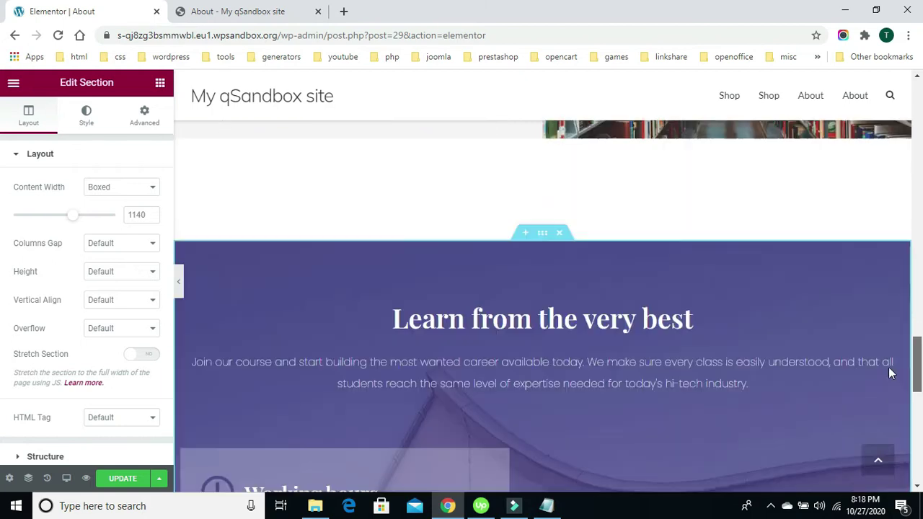
# Add a new single-column section at the top of the page, above the "Who is it for?" section
pyautogui.scroll(8, 900, 336)
pyautogui.moveTo(920, 258); pyautogui.dragTo(921, 105)
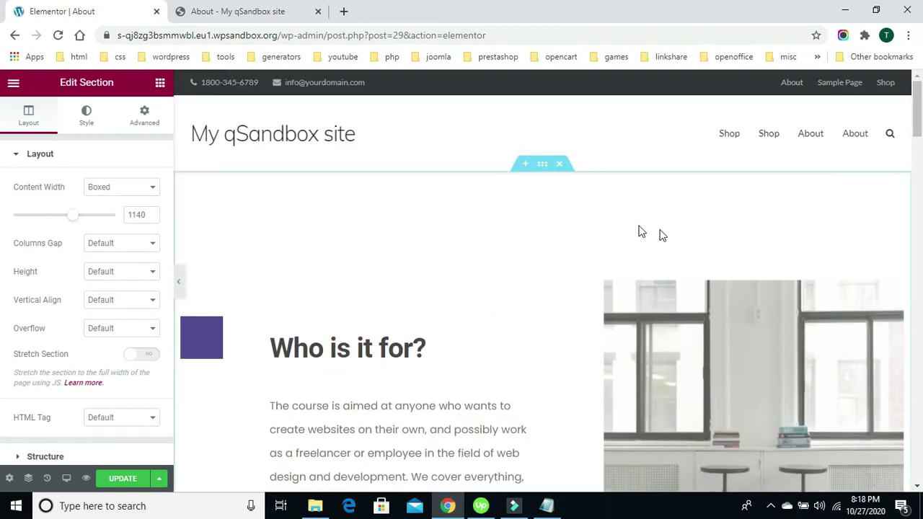
pyautogui.click(526, 170)
pyautogui.click(525, 170)
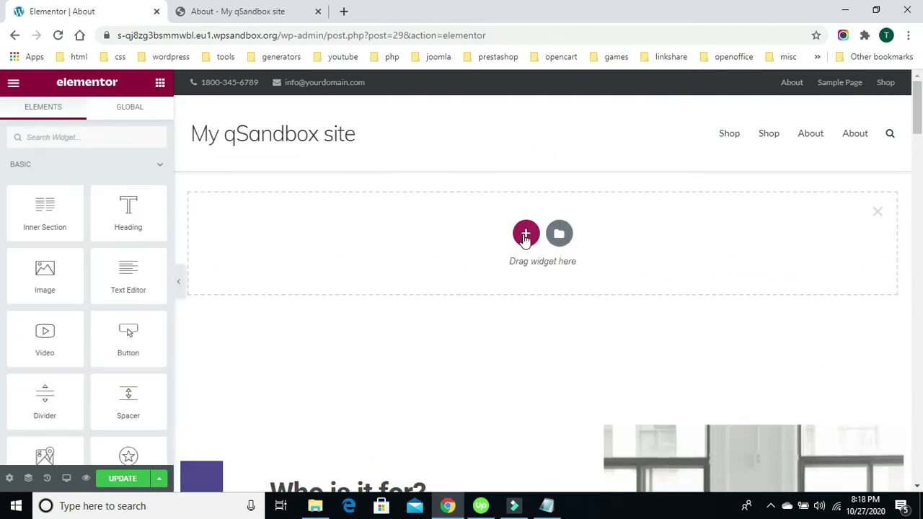
pyautogui.click(525, 236)
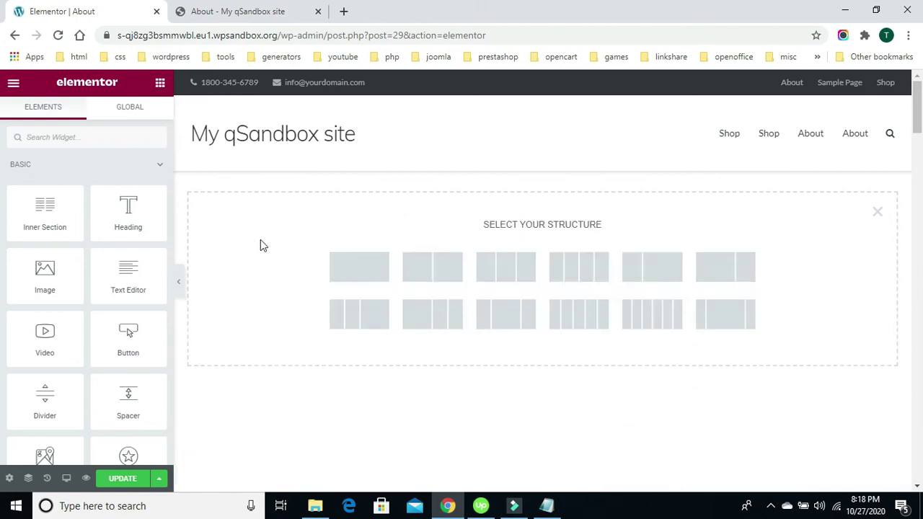
pyautogui.click(362, 269)
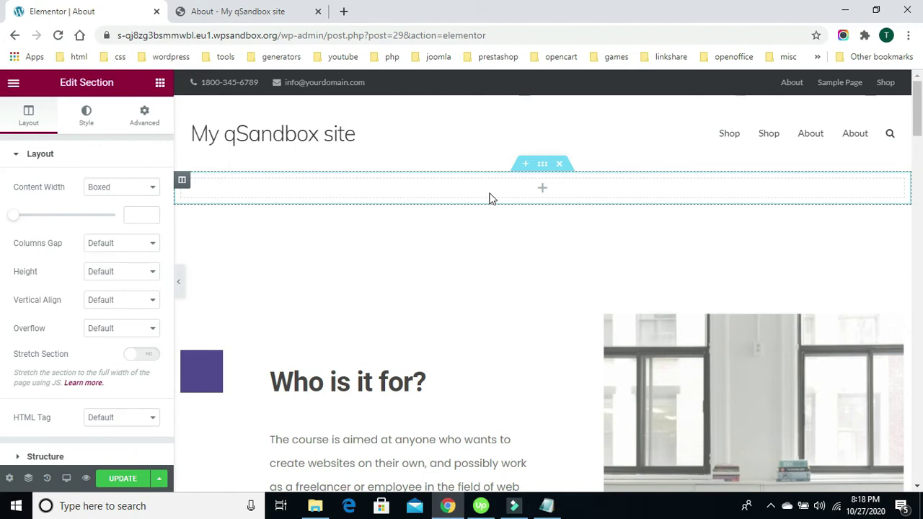
# Set the new top section's content width to Full Width
pyautogui.click(543, 169)
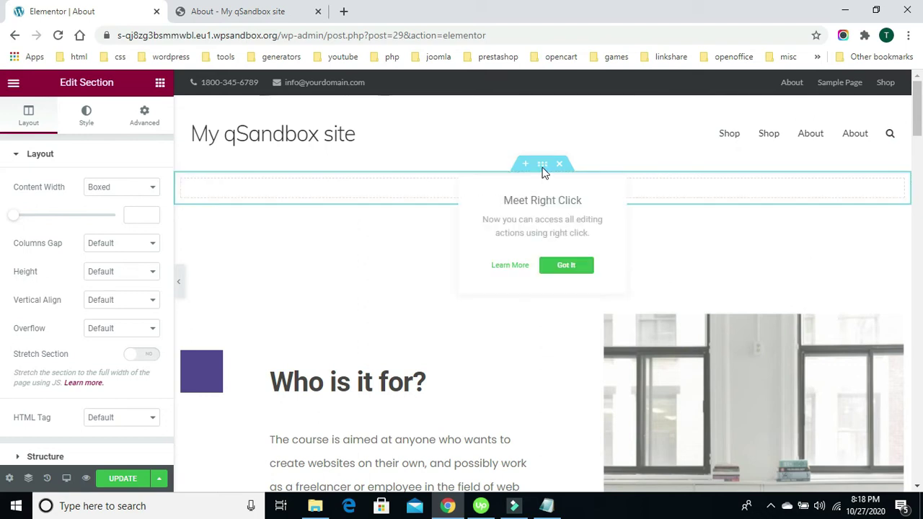
pyautogui.click(567, 265)
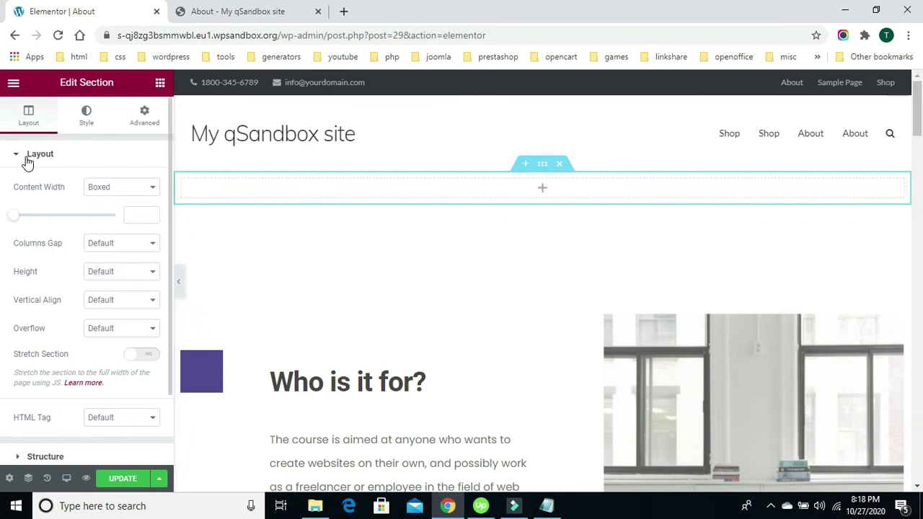
pyautogui.click(153, 192)
pyautogui.click(149, 215)
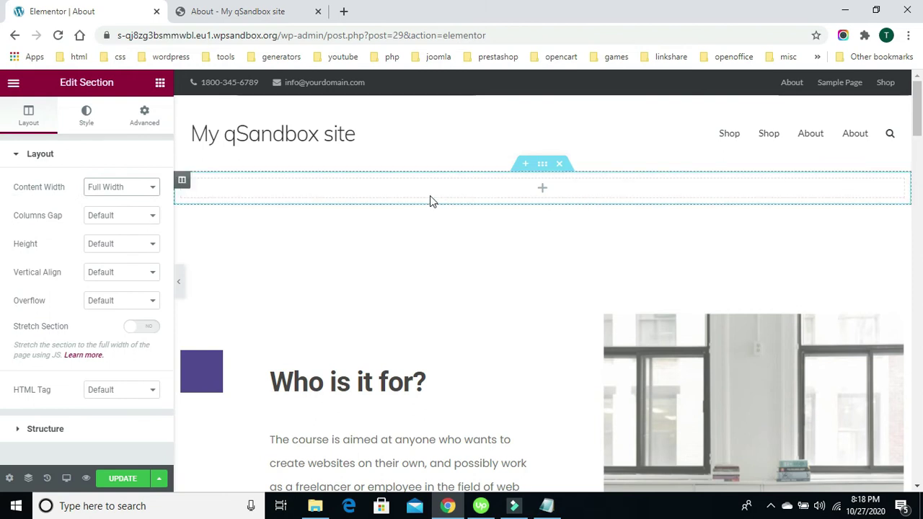
# Place the Prime Slider Dragon widget in the empty top section
pyautogui.click(160, 83)
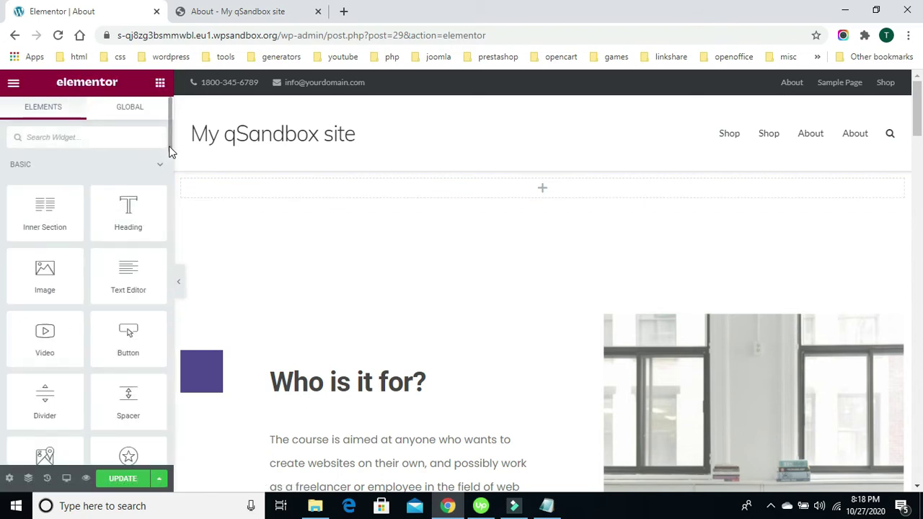
pyautogui.moveTo(171, 150); pyautogui.dragTo(169, 448)
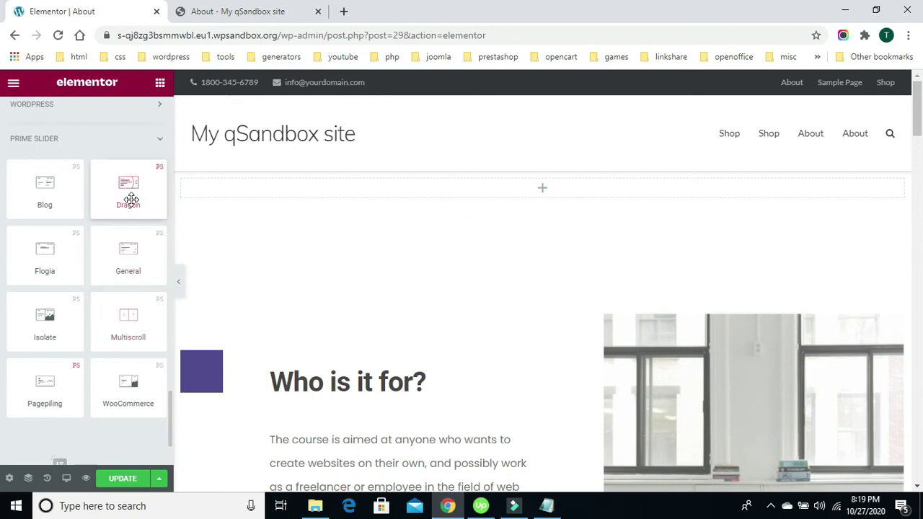
pyautogui.moveTo(131, 199); pyautogui.dragTo(525, 194)
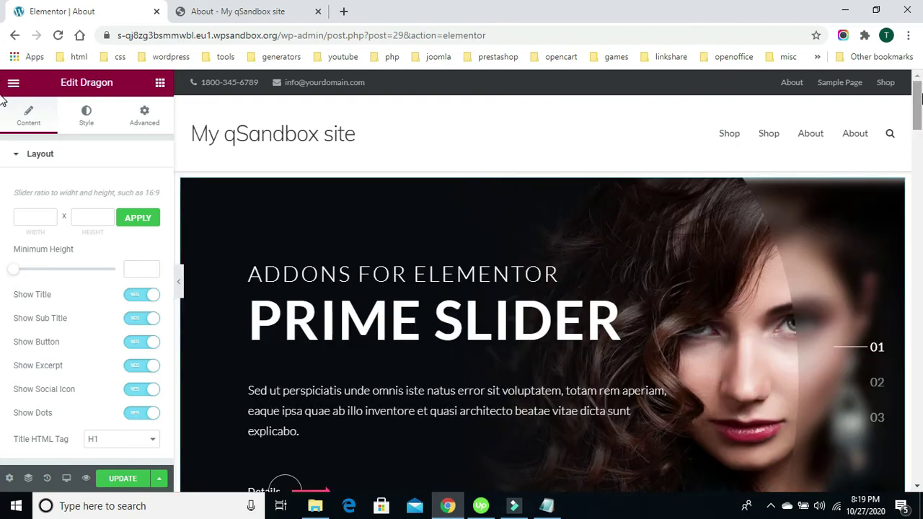
# Examine the Dragon slider on the page, including a wider view without the editing panel, and check its edges
pyautogui.moveTo(920, 97); pyautogui.dragTo(921, 103)
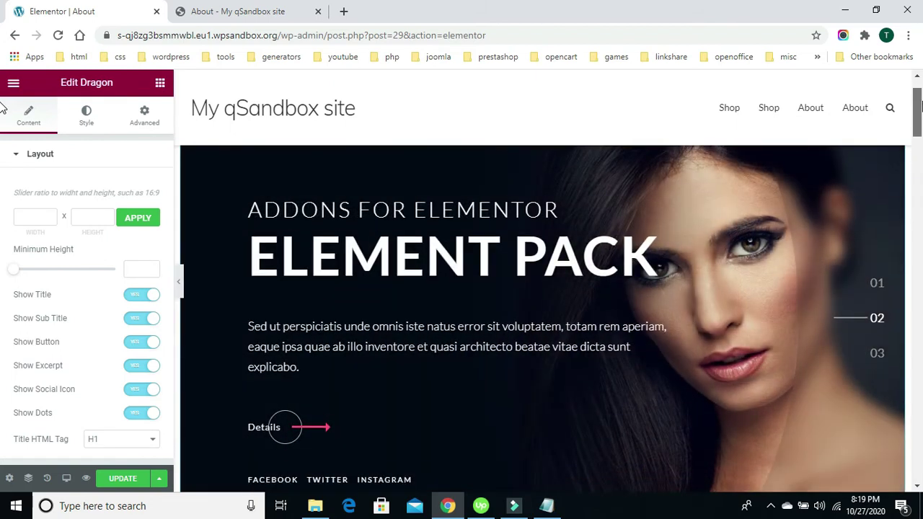
pyautogui.moveTo(920, 106)
pyautogui.mouseDown()
pyautogui.moveTo(920, 98)
pyautogui.moveTo(921, 106)
pyautogui.mouseUp()
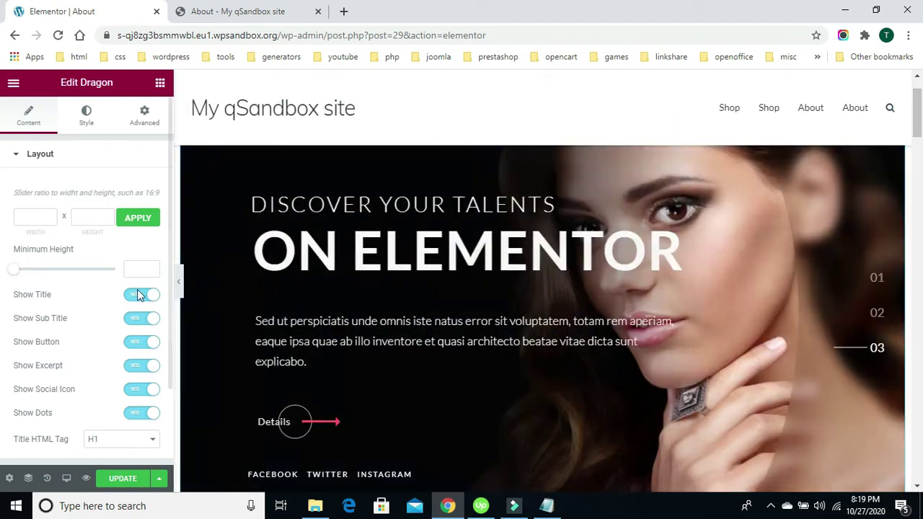
pyautogui.click(179, 282)
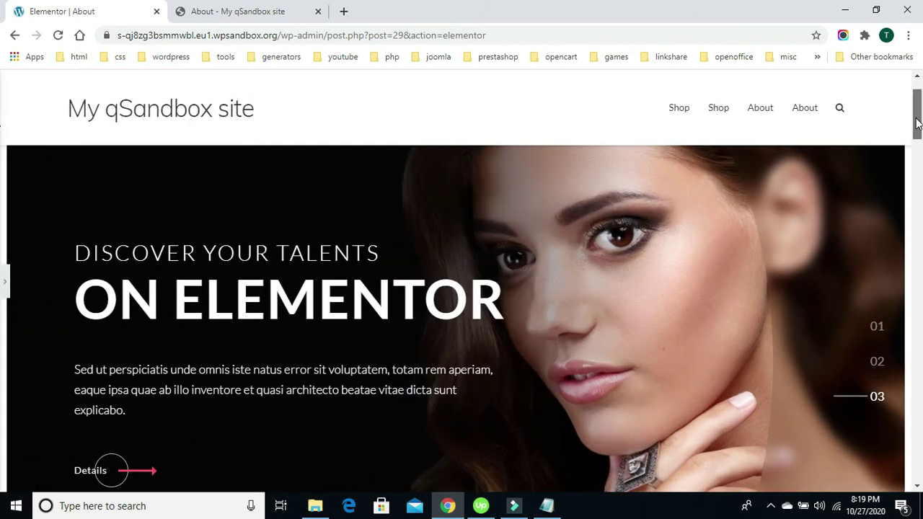
pyautogui.scroll(1, 917, 123)
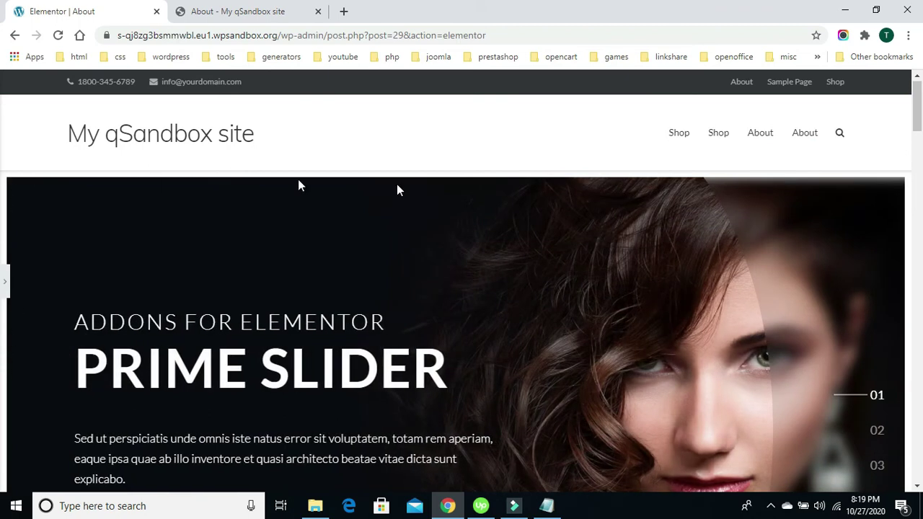
pyautogui.click(5, 282)
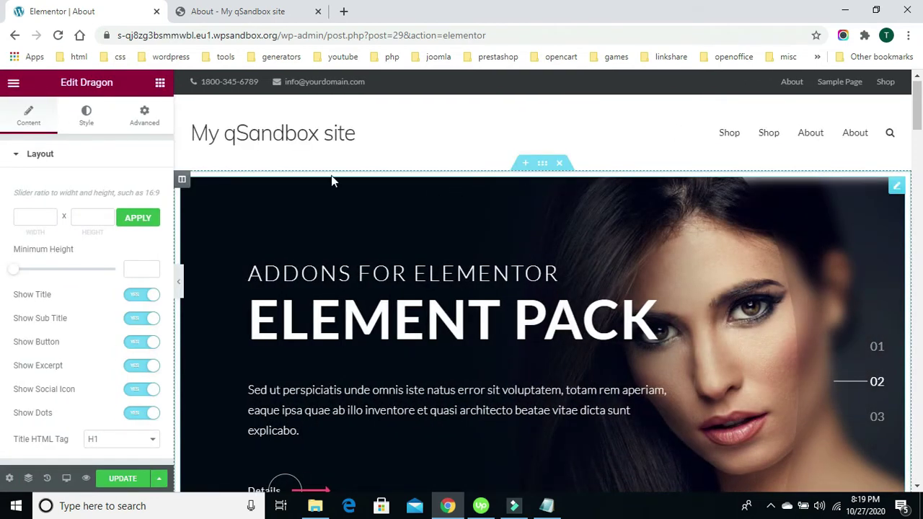
# Set the Dragon slider widget's padding and margin to 0 px on all sides
pyautogui.click(145, 124)
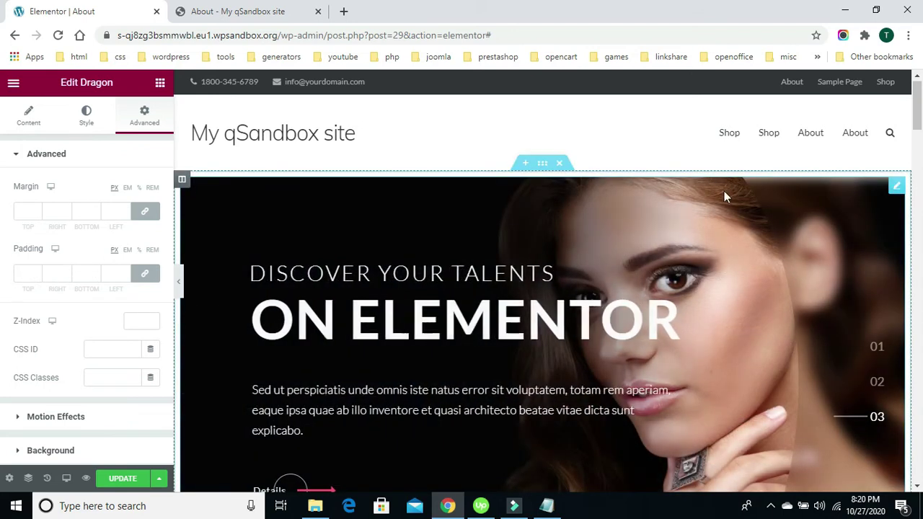
pyautogui.click(20, 273)
pyautogui.write('0')
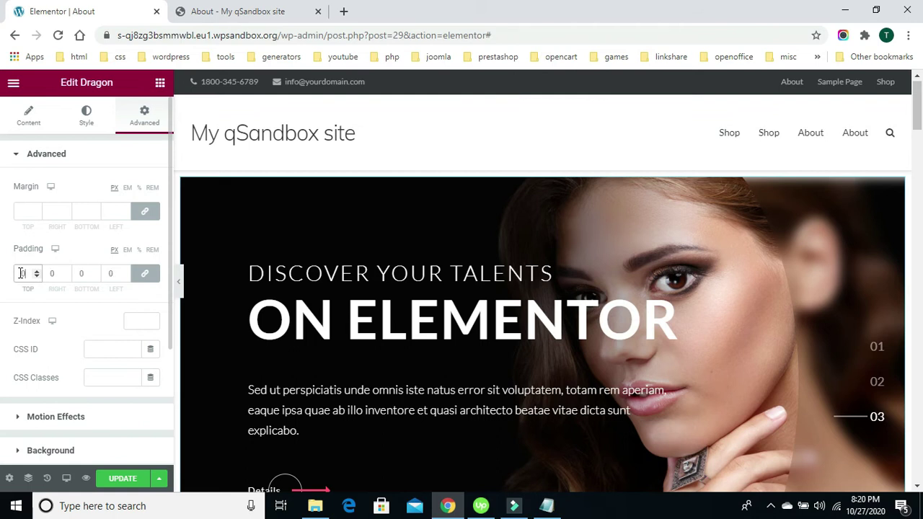
pyautogui.click(85, 213)
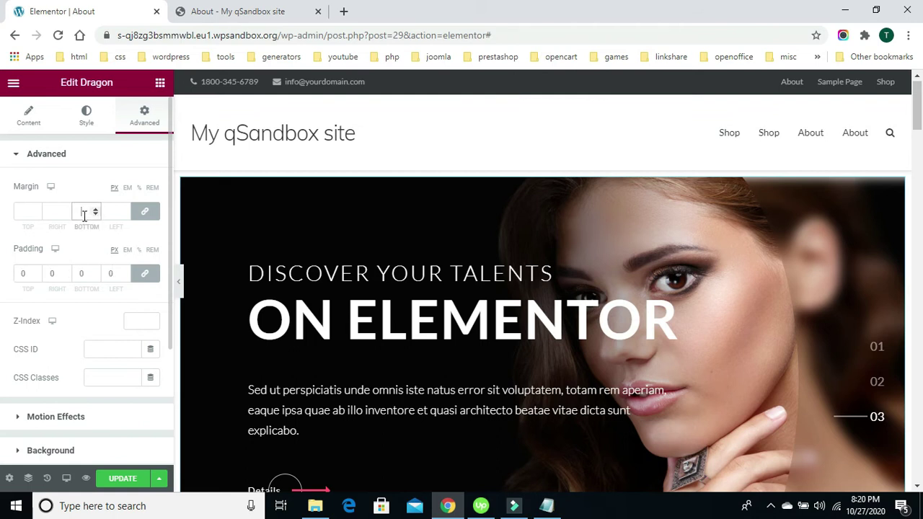
pyautogui.click(28, 211)
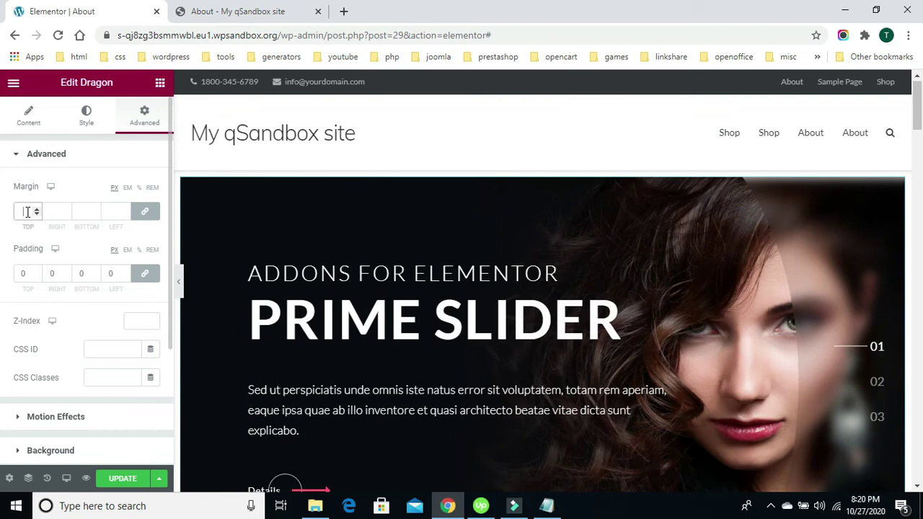
pyautogui.write('0')
pyautogui.click(72, 238)
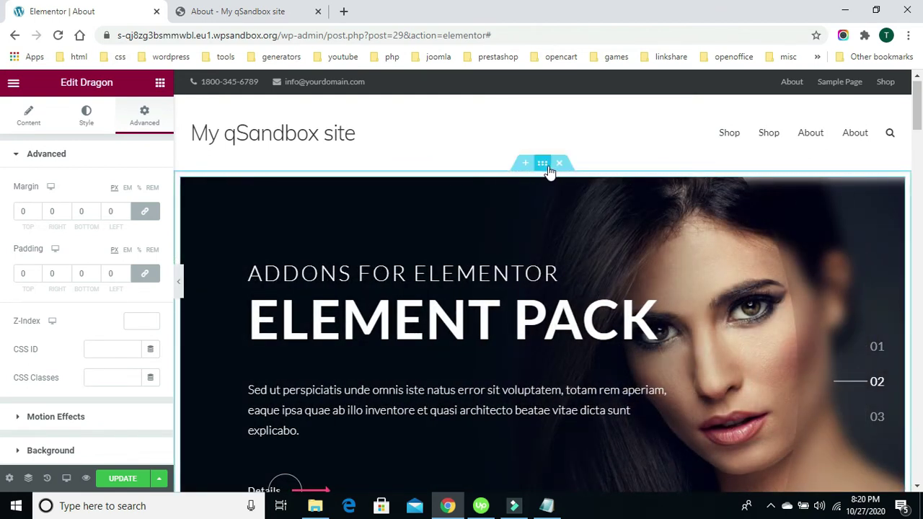
# Set the slider section's top and bottom margins to 0 px and its padding to 0 px on all sides
pyautogui.click(548, 170)
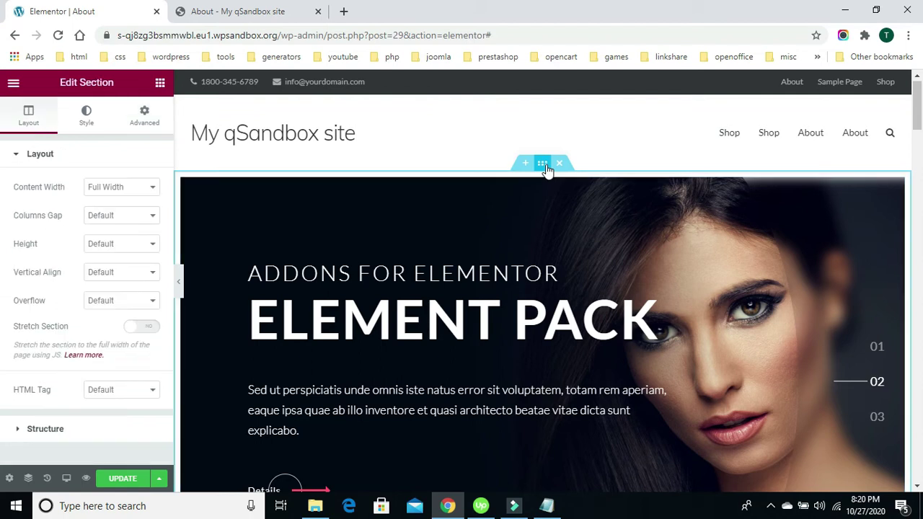
pyautogui.click(144, 126)
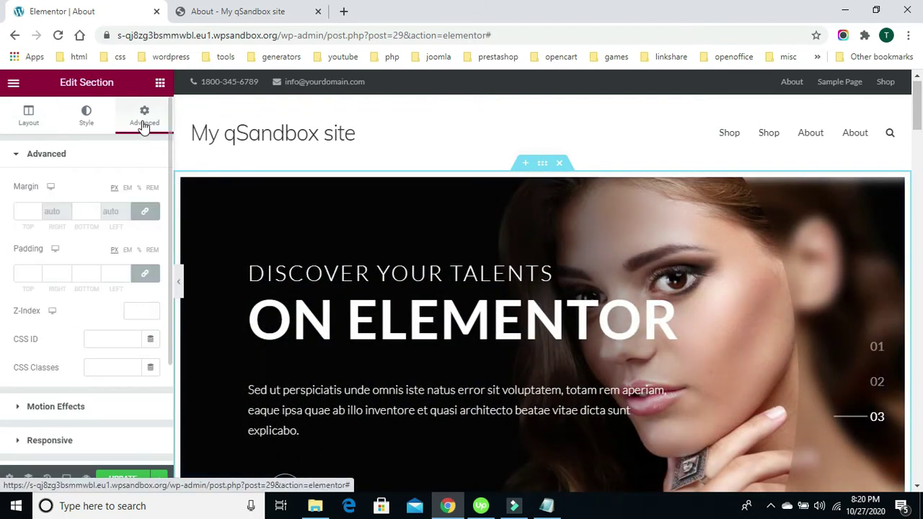
pyautogui.click(22, 211)
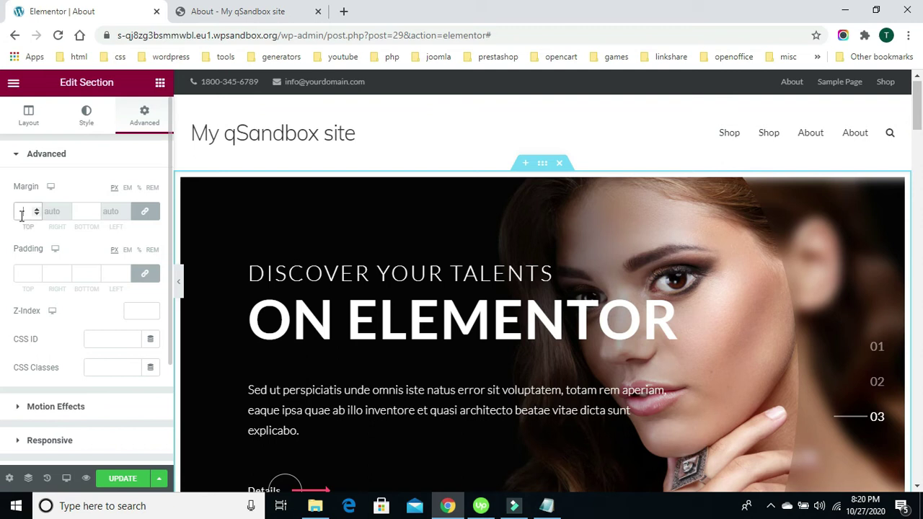
pyautogui.click(30, 272)
pyautogui.write('0')
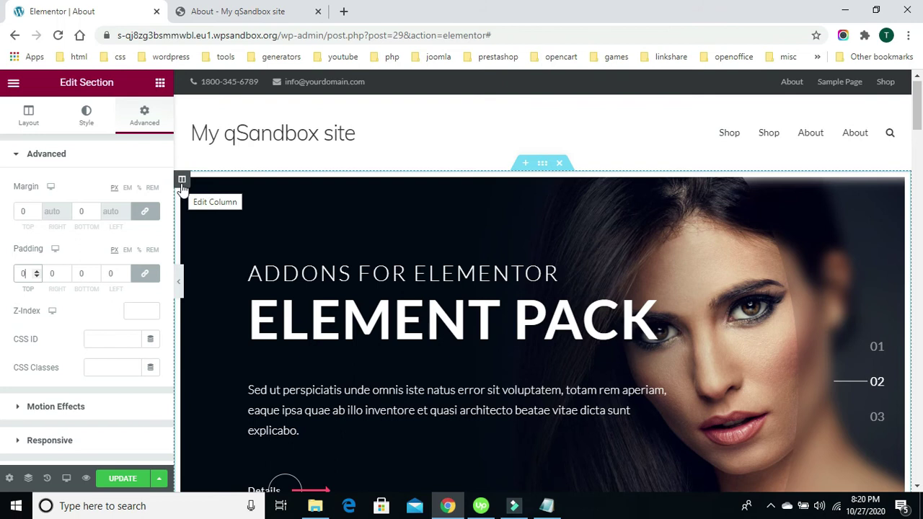
# Set the slider column's margin and padding to 0 px on all sides
pyautogui.click(182, 180)
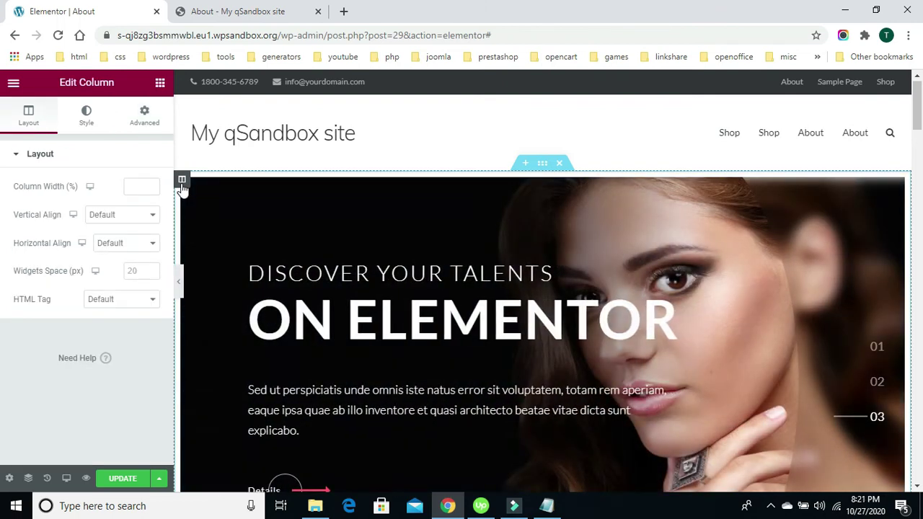
pyautogui.click(147, 119)
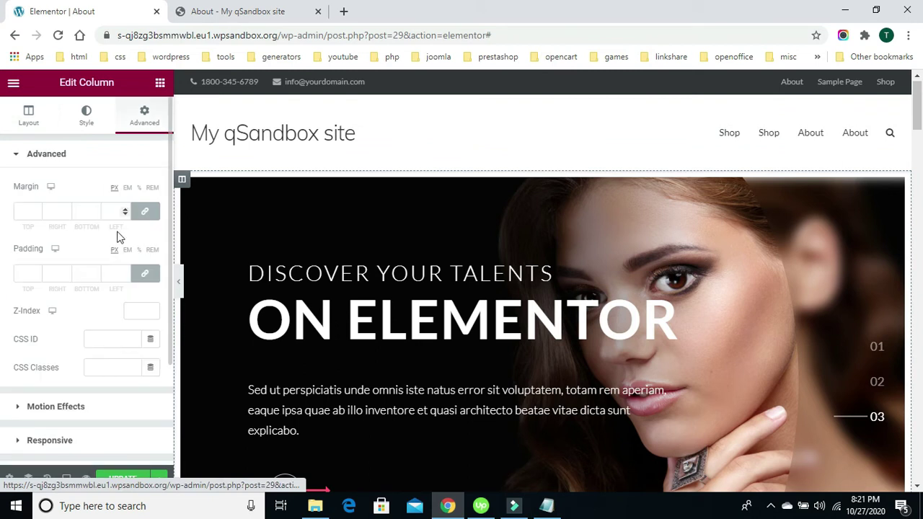
pyautogui.click(25, 211)
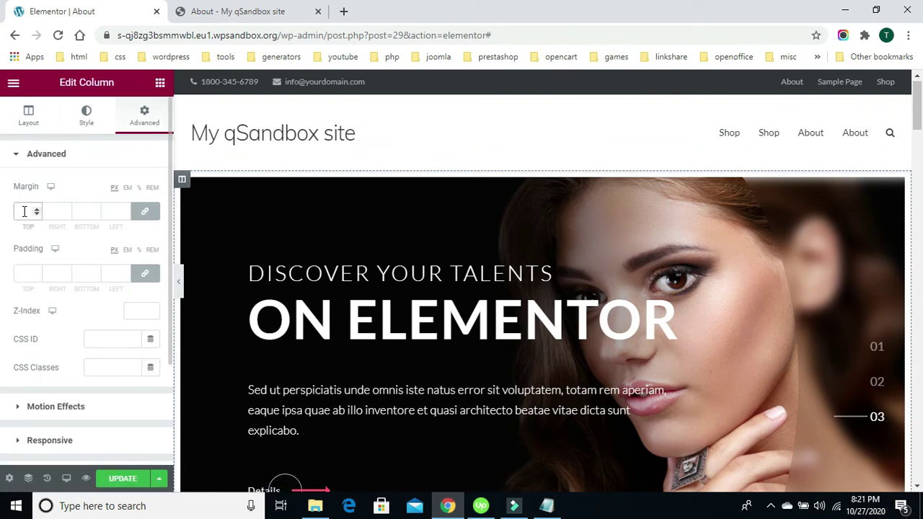
pyautogui.write('0')
pyautogui.click(25, 276)
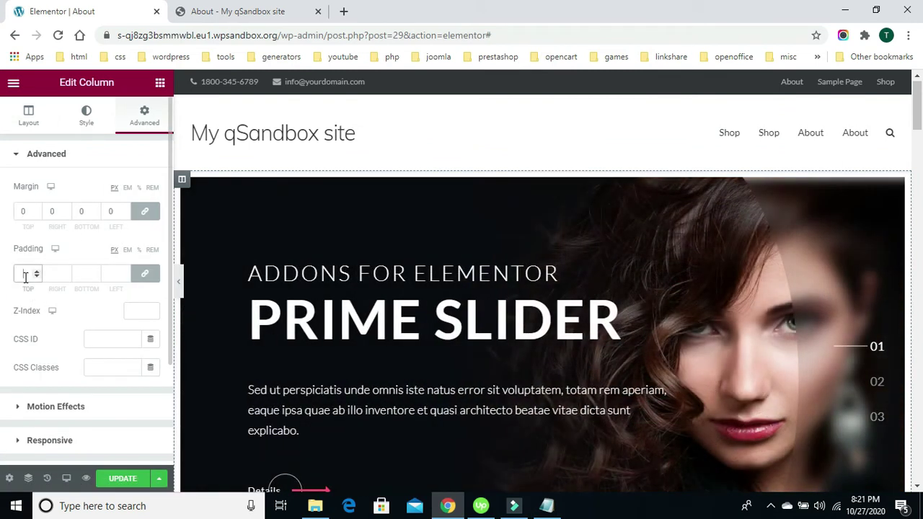
pyautogui.write('0')
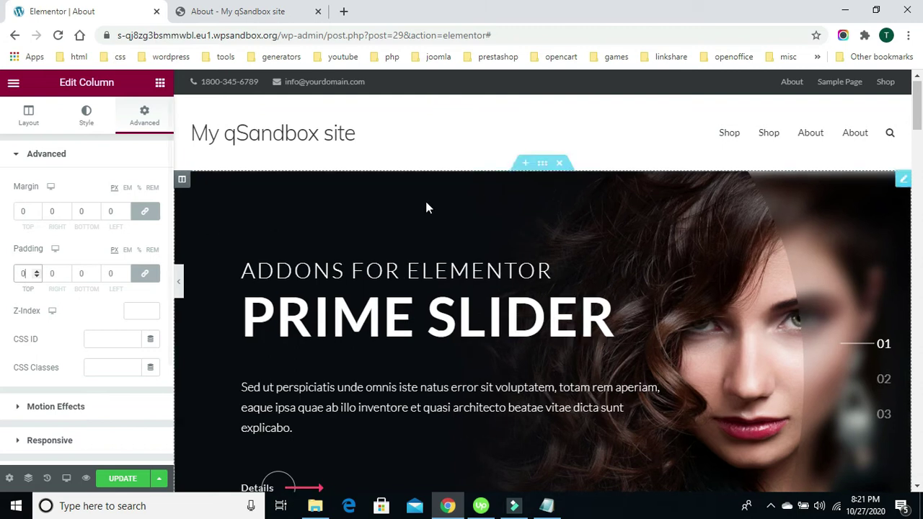
# Examine the Dragon slider's edges on the page, both with and without the editing panel
pyautogui.click(179, 282)
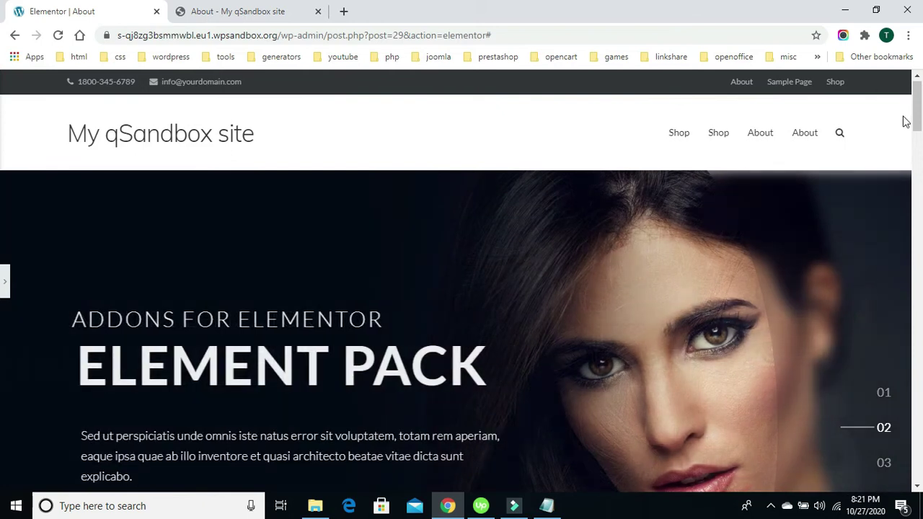
pyautogui.scroll(-1, 648, 274)
pyautogui.scroll(1, 438, 283)
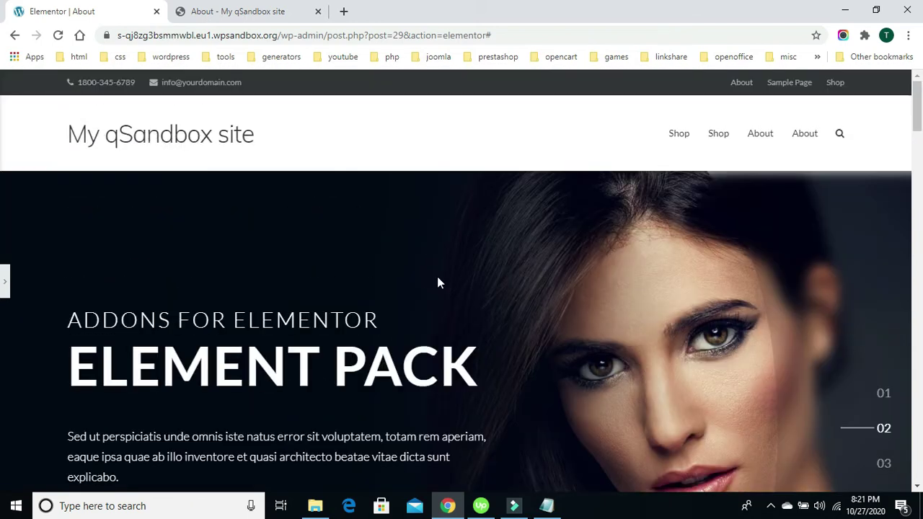
pyautogui.click(8, 289)
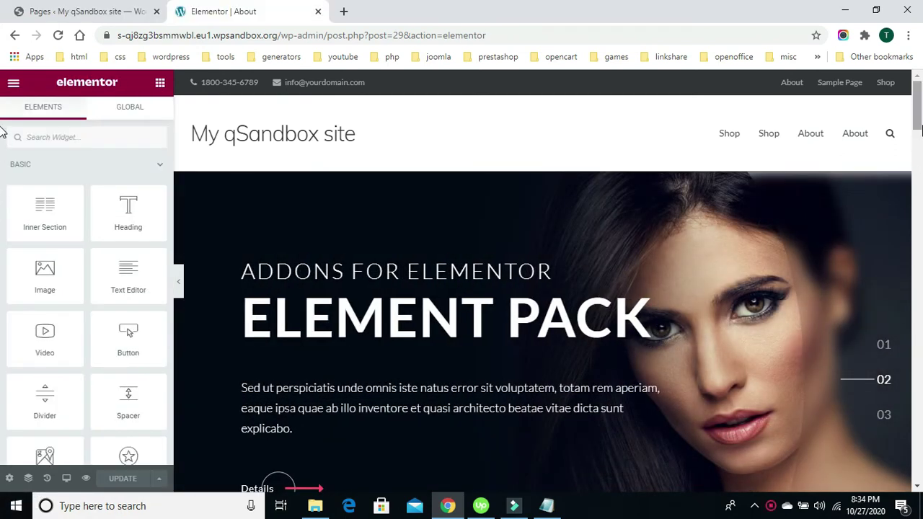
pyautogui.scroll(-2, 920, 148)
pyautogui.scroll(1, 920, 141)
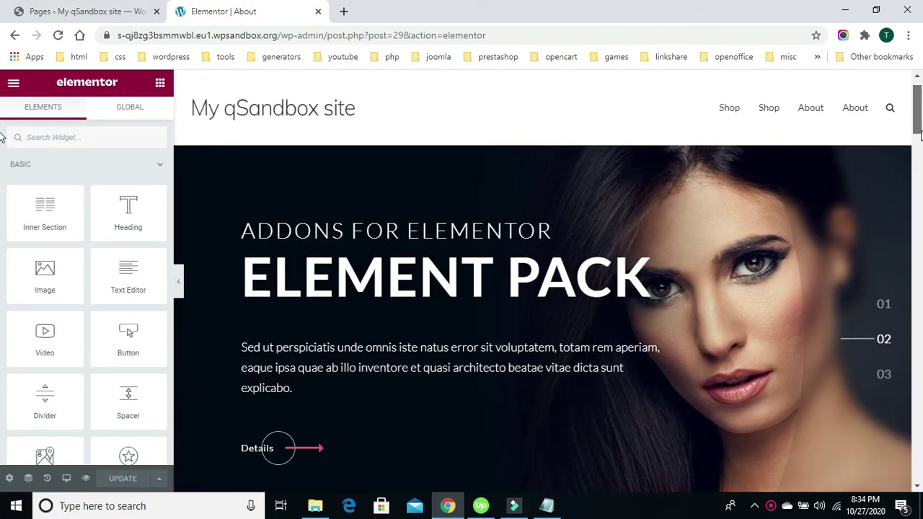
pyautogui.click(179, 285)
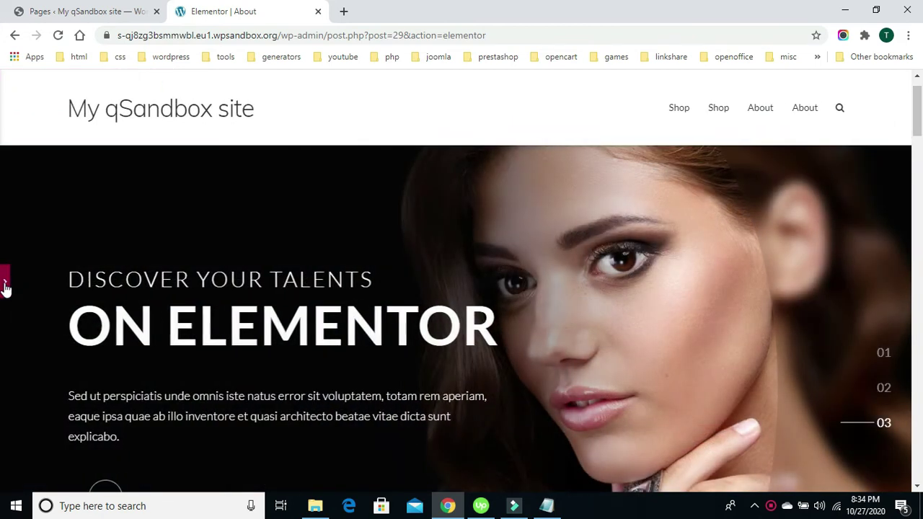
pyautogui.click(4, 287)
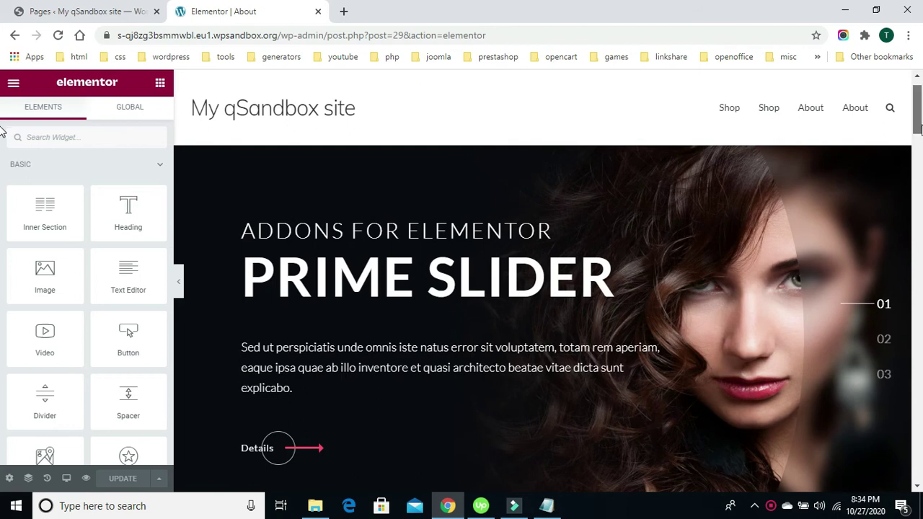
pyautogui.scroll(-1, 919, 128)
pyautogui.scroll(2, 920, 130)
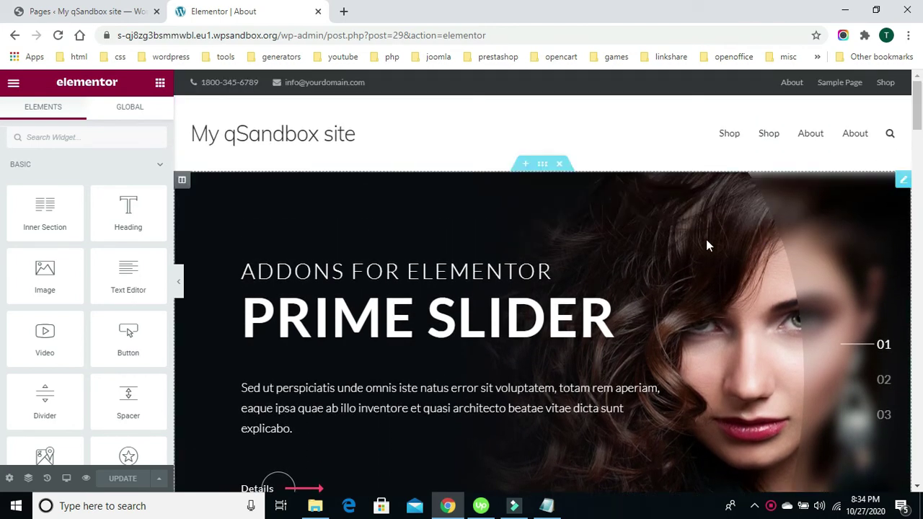
# Open the Dragon slider for editing and review its layout options
pyautogui.click(903, 182)
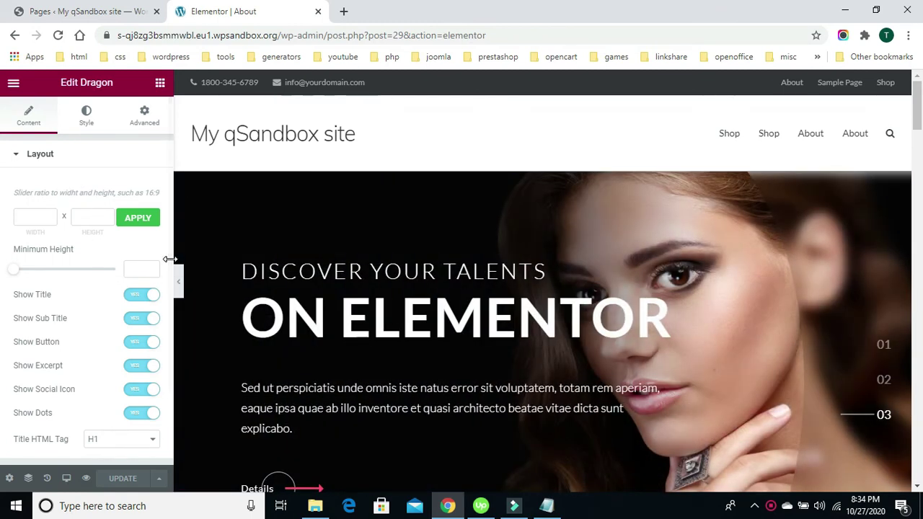
pyautogui.scroll(-1, 169, 277)
pyautogui.scroll(-3, 168, 290)
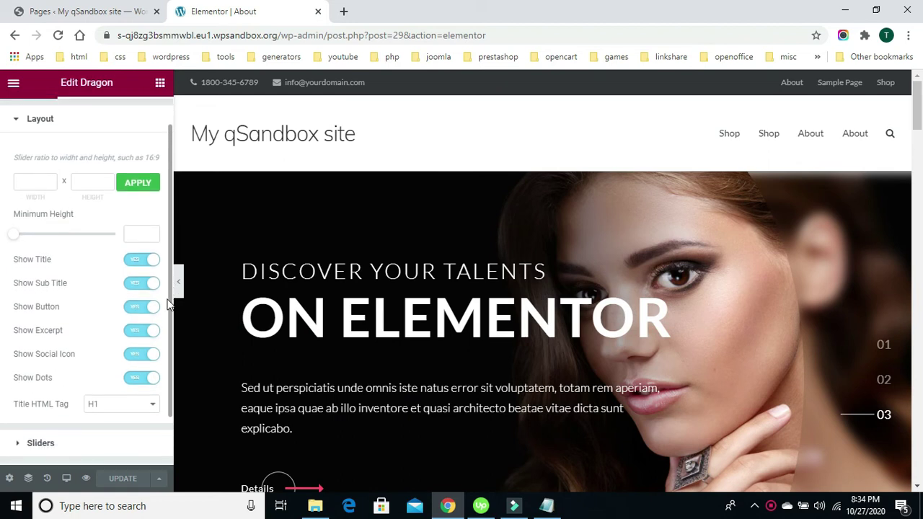
pyautogui.scroll(-1, 168, 318)
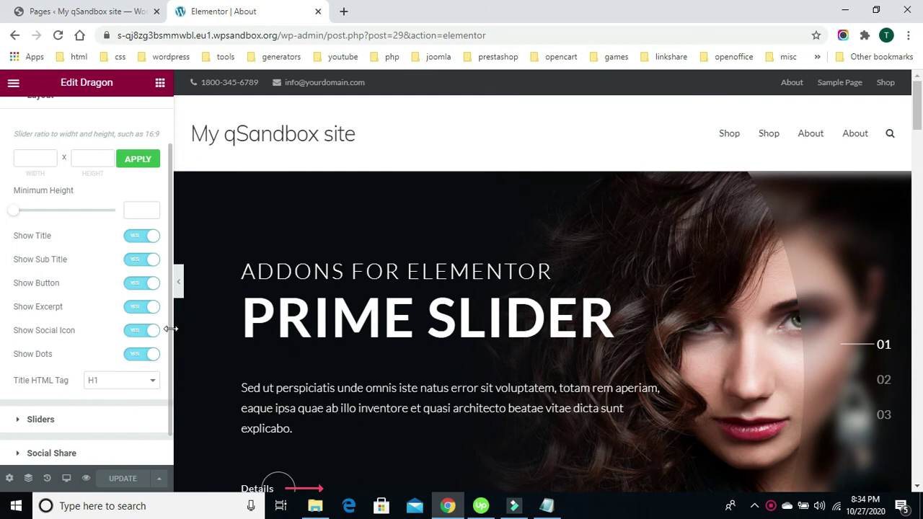
# Hide the Dragon slider's title and turn it back on
pyautogui.click(137, 238)
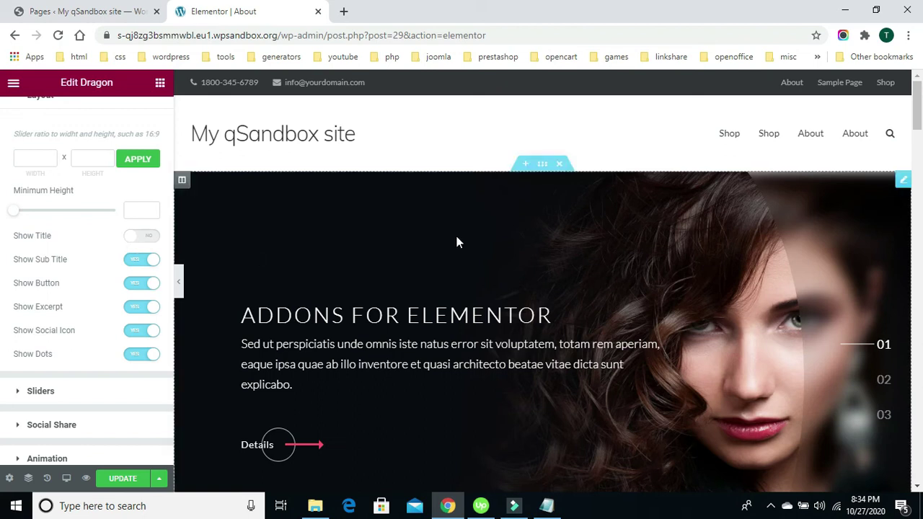
pyautogui.click(147, 238)
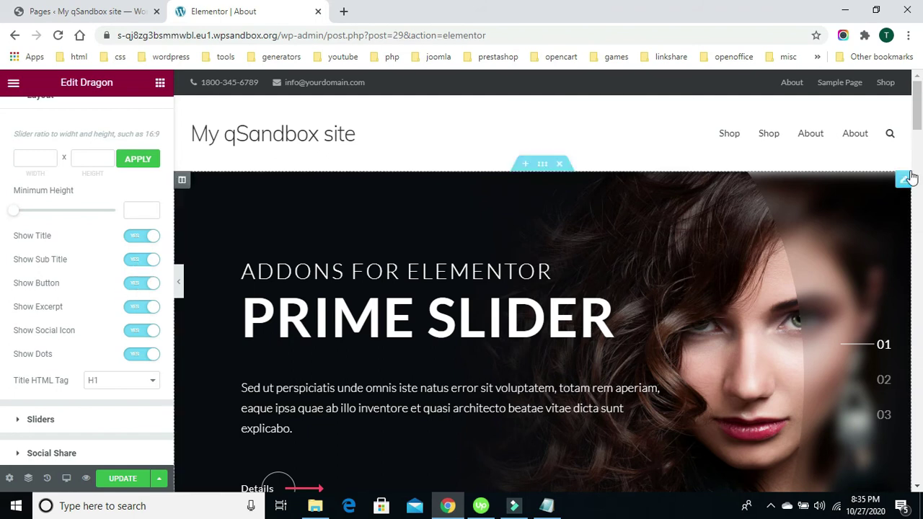
# Preview the second slide in the Dragon slider and update the About page
pyautogui.moveTo(919, 127); pyautogui.dragTo(918, 142)
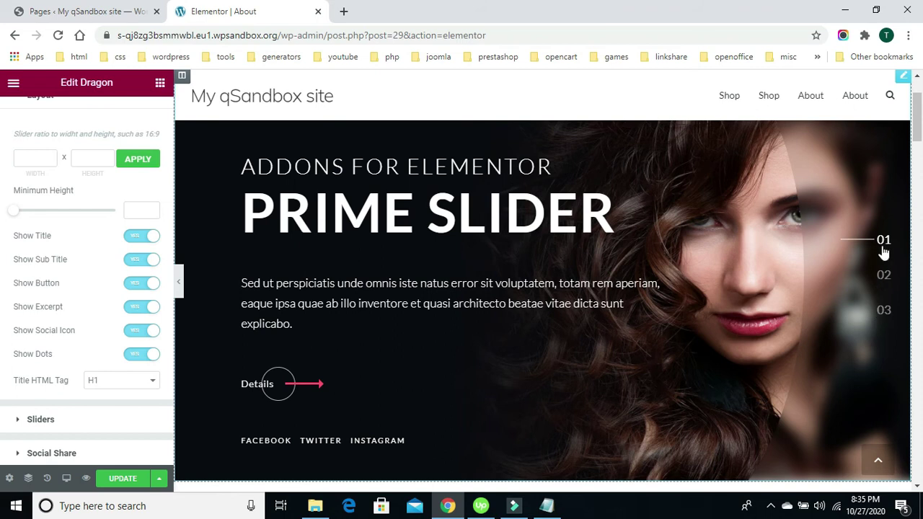
pyautogui.click(885, 278)
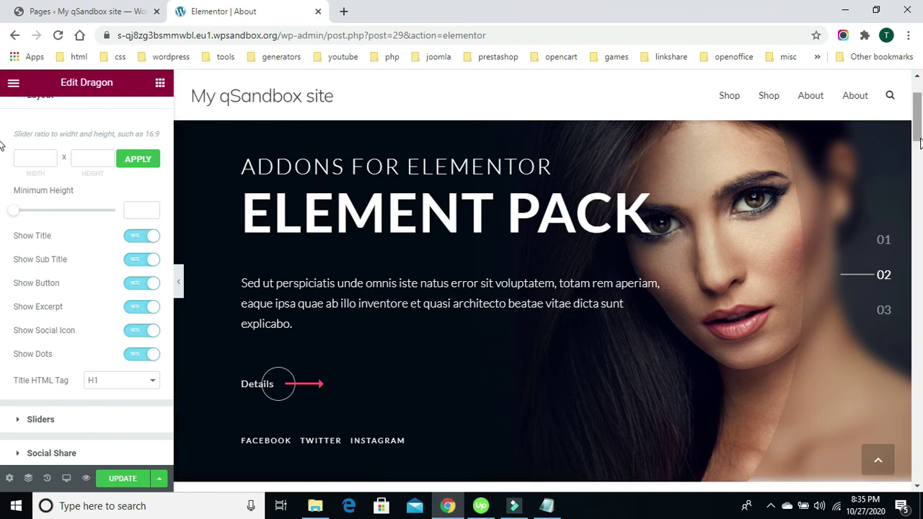
pyautogui.scroll(1, 919, 143)
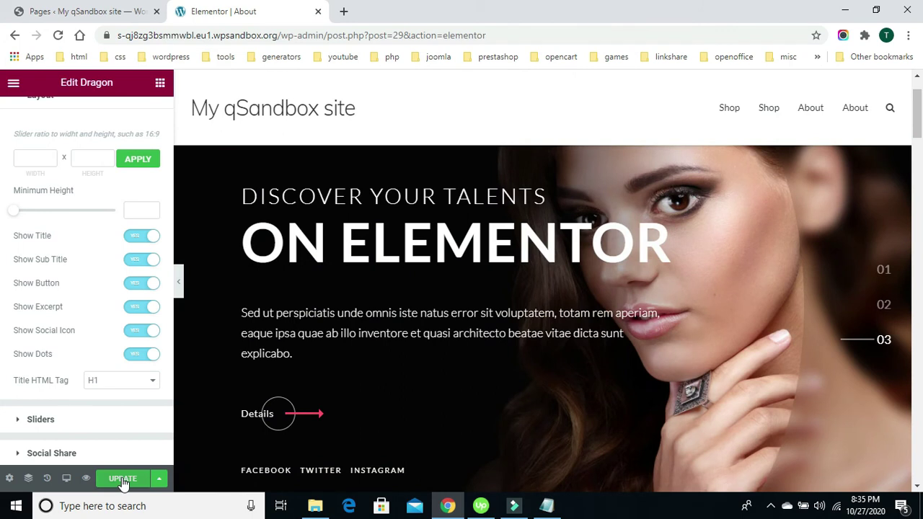
pyautogui.click(123, 479)
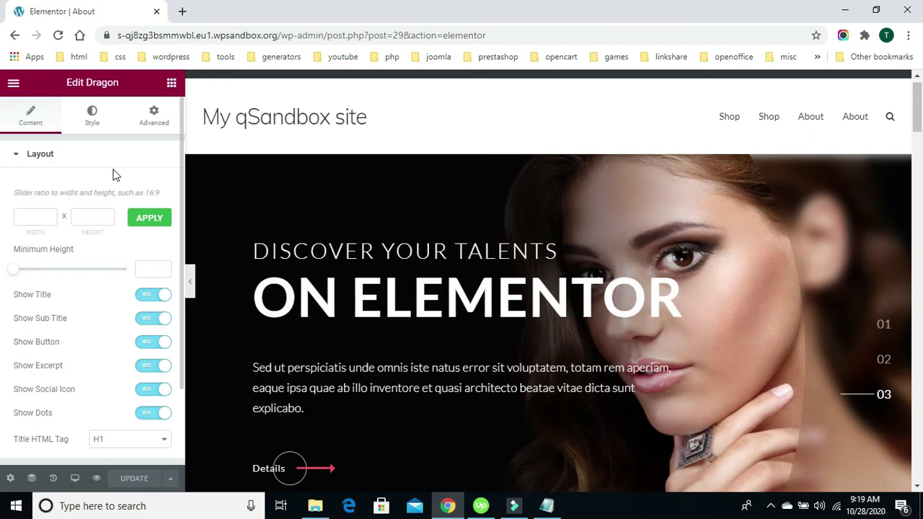
# Open the Prime Slider item in the Dragon widget's slider items, widen the editing panel slightly, and review the item's fields
pyautogui.click(33, 162)
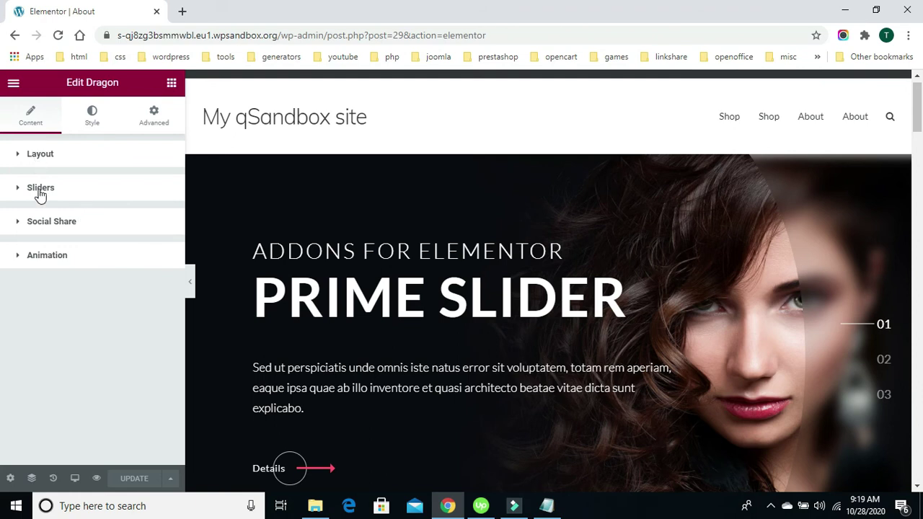
pyautogui.click(40, 191)
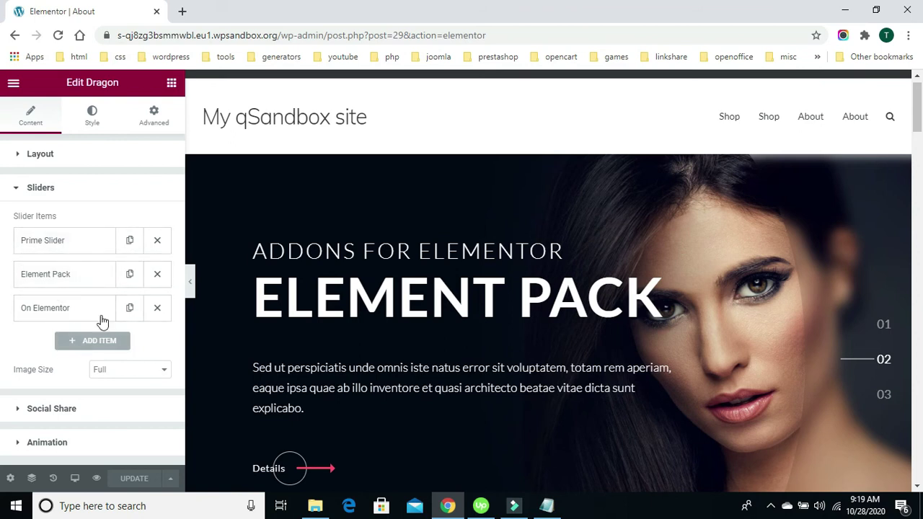
pyautogui.click(25, 245)
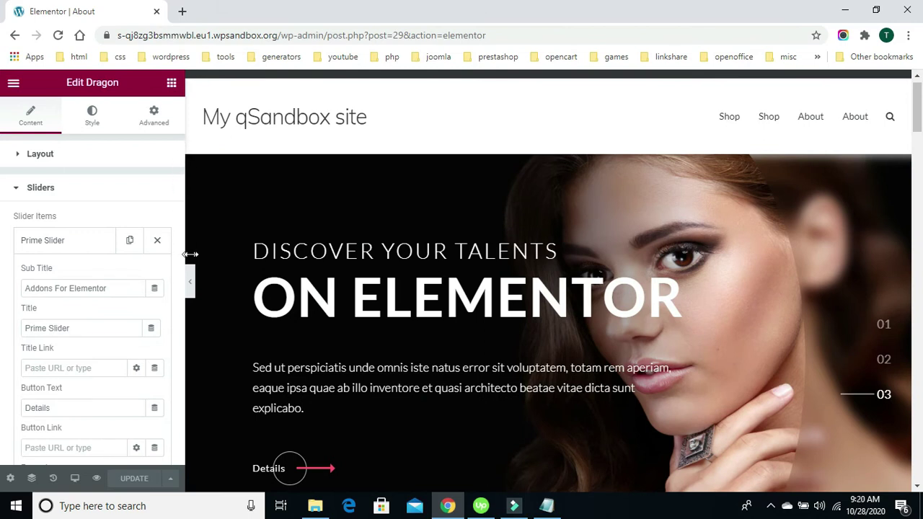
pyautogui.moveTo(190, 253); pyautogui.dragTo(201, 255)
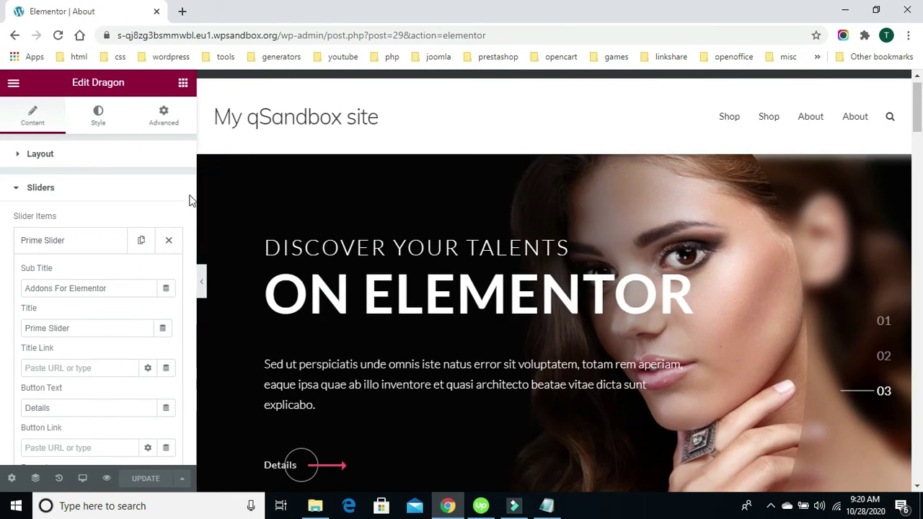
pyautogui.scroll(-5, 192, 186)
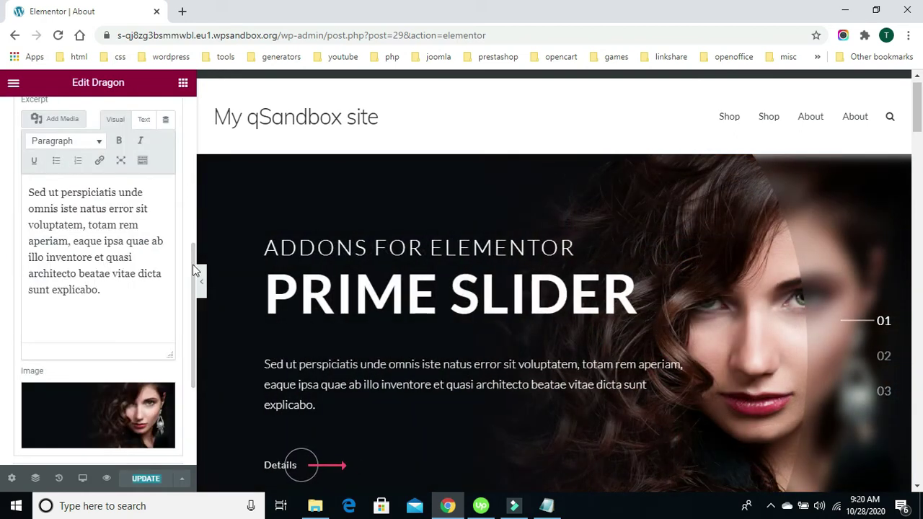
pyautogui.moveTo(192, 284); pyautogui.dragTo(192, 257)
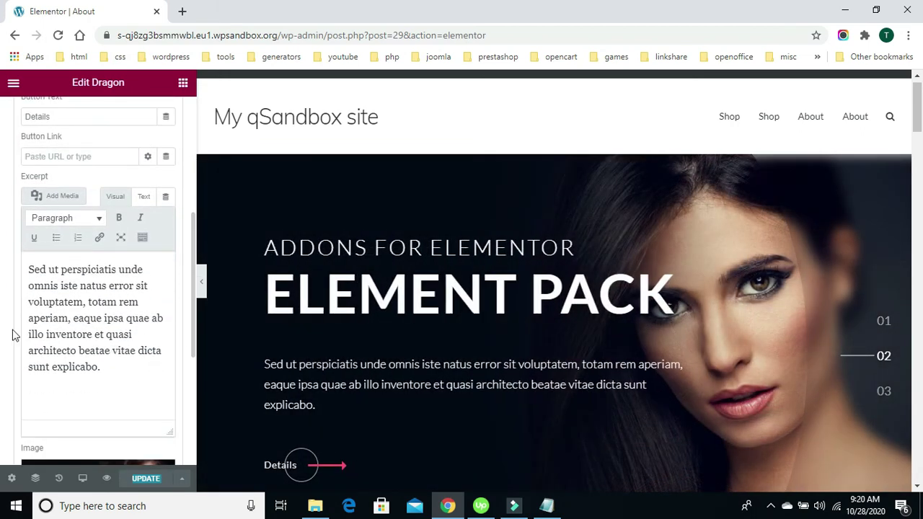
# Clear the Prime Slider item's excerpt text and restore it
pyautogui.moveTo(100, 367); pyautogui.dragTo(35, 271)
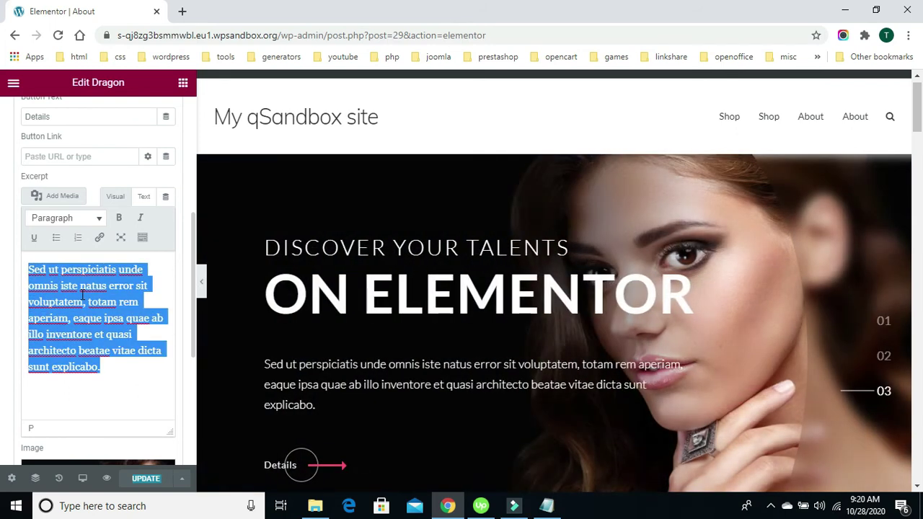
pyautogui.press('BackSpace')
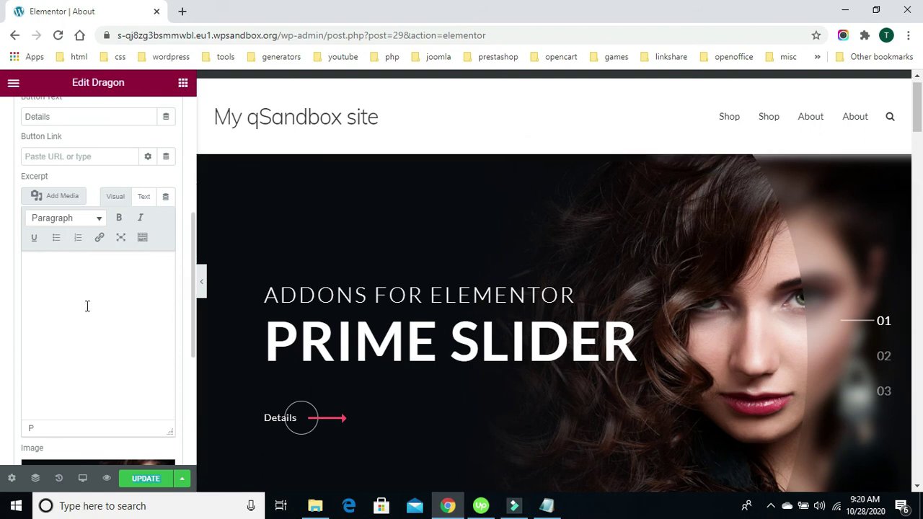
pyautogui.write('Sed ut perspiciatis unde omnis iste natus error sit voluptatem, totam rem aperiam, eaque ipsa quae ab illo inventore et quasi architecto beatae vitae dicta sunt explicabo.')
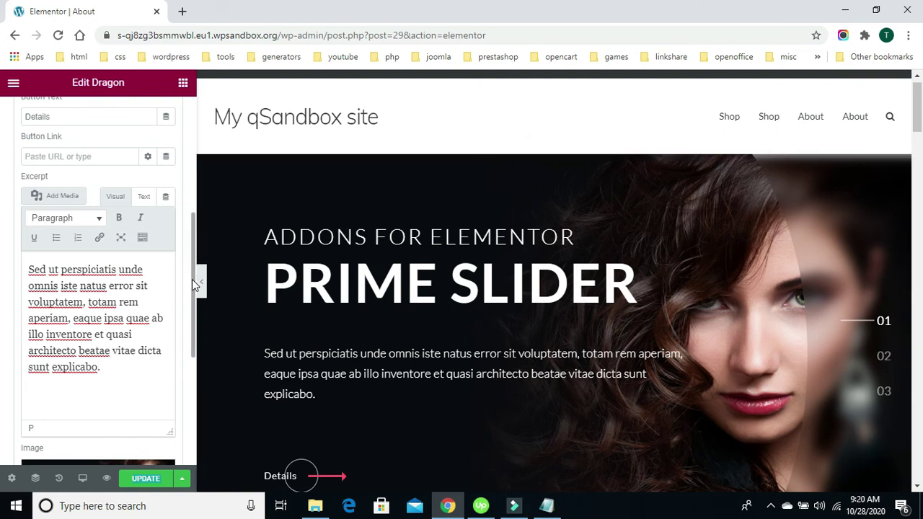
# Collapse the Prime Slider item and open the Element Pack item to review its fields
pyautogui.moveTo(192, 282); pyautogui.dragTo(191, 226)
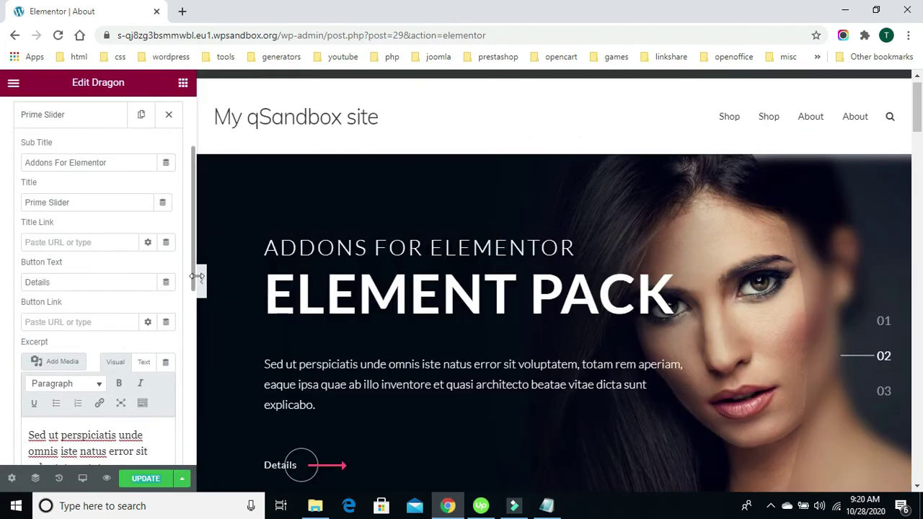
pyautogui.moveTo(191, 268); pyautogui.dragTo(194, 238)
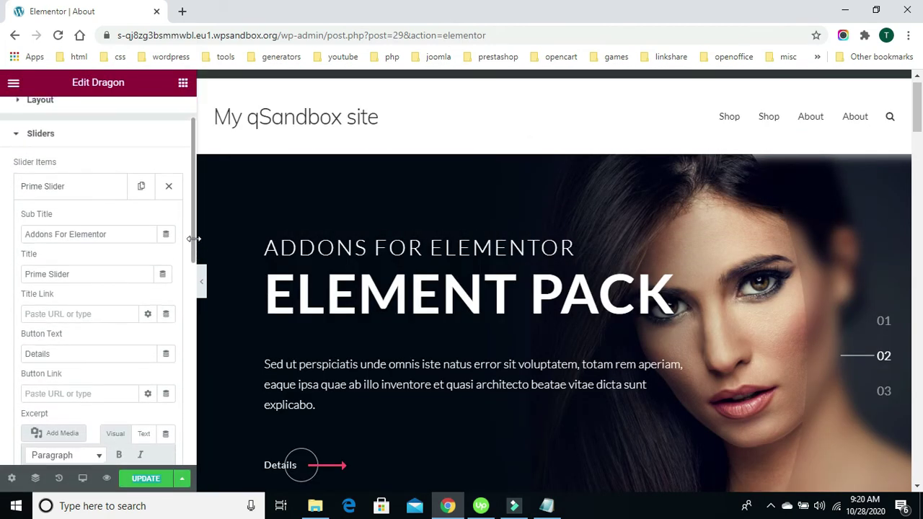
pyautogui.click(62, 190)
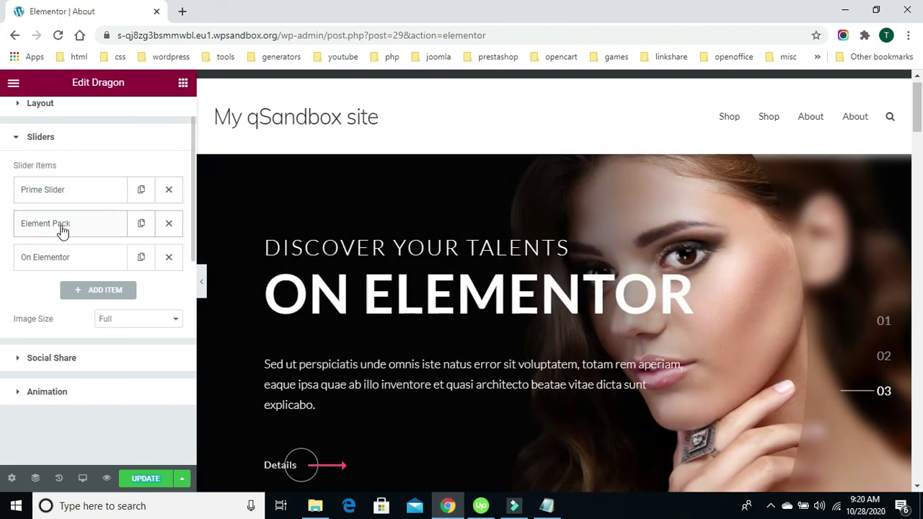
pyautogui.click(63, 229)
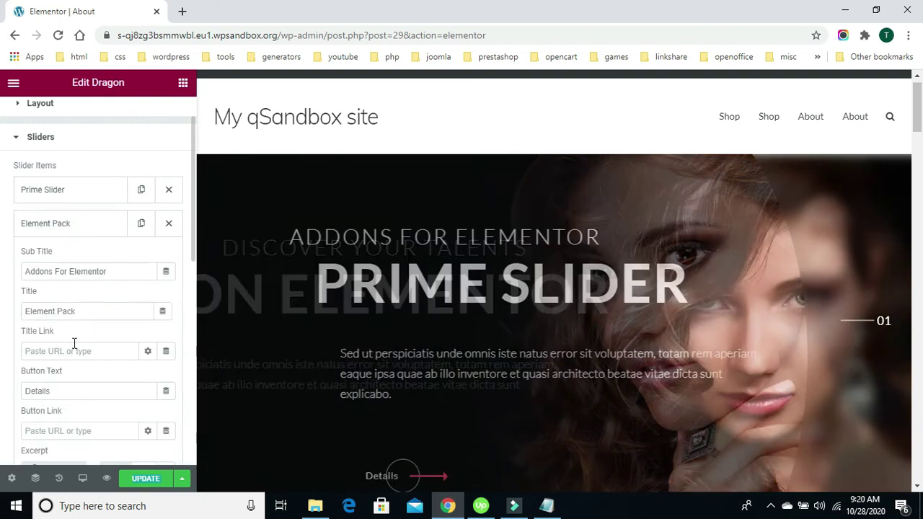
pyautogui.moveTo(193, 237); pyautogui.dragTo(181, 295)
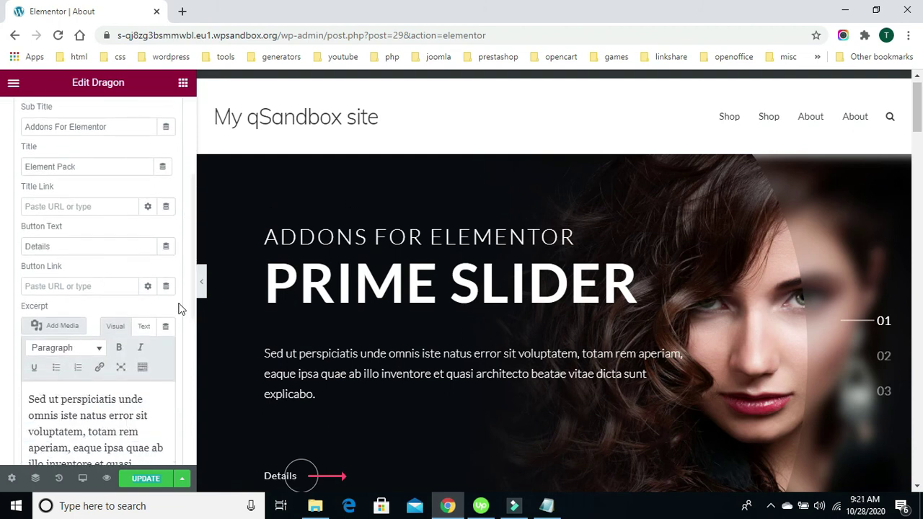
# Close the Dragon widget's Sliders settings, open its Animation settings, and switch Pause on Hover on and back off
pyautogui.moveTo(192, 291); pyautogui.dragTo(192, 206)
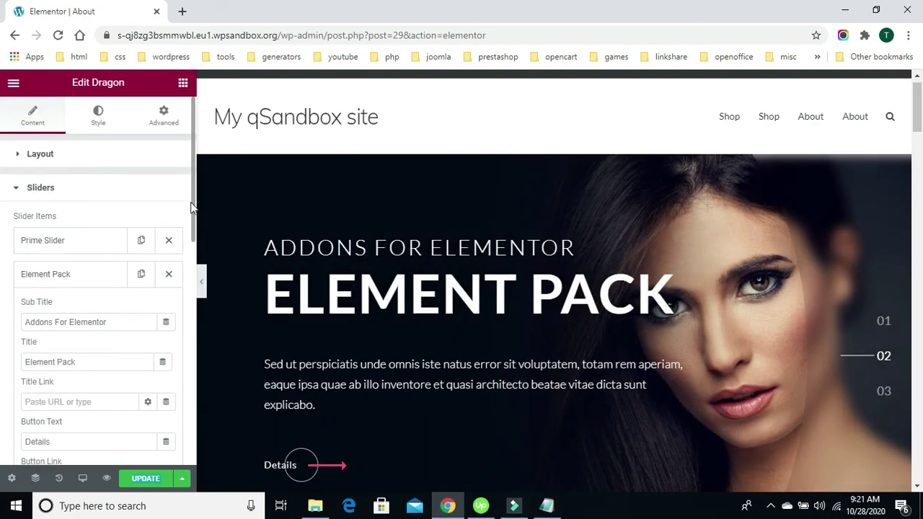
pyautogui.click(42, 188)
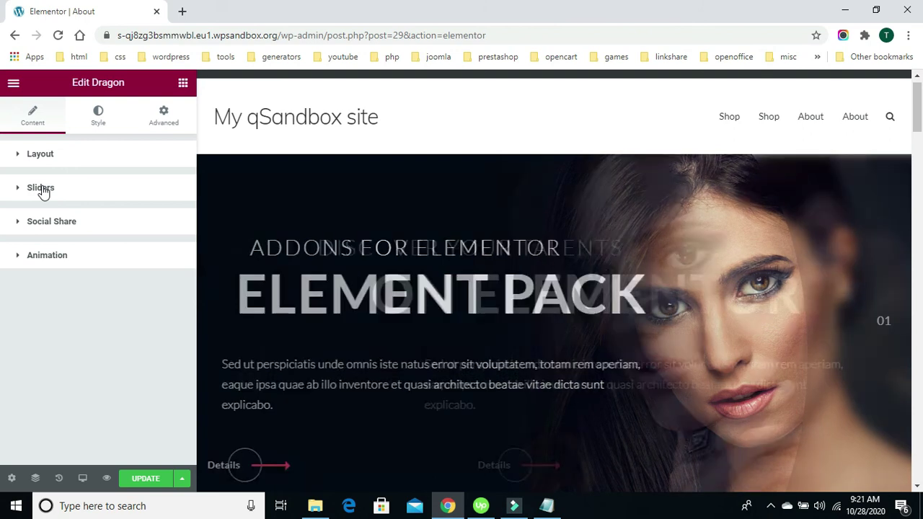
pyautogui.click(54, 258)
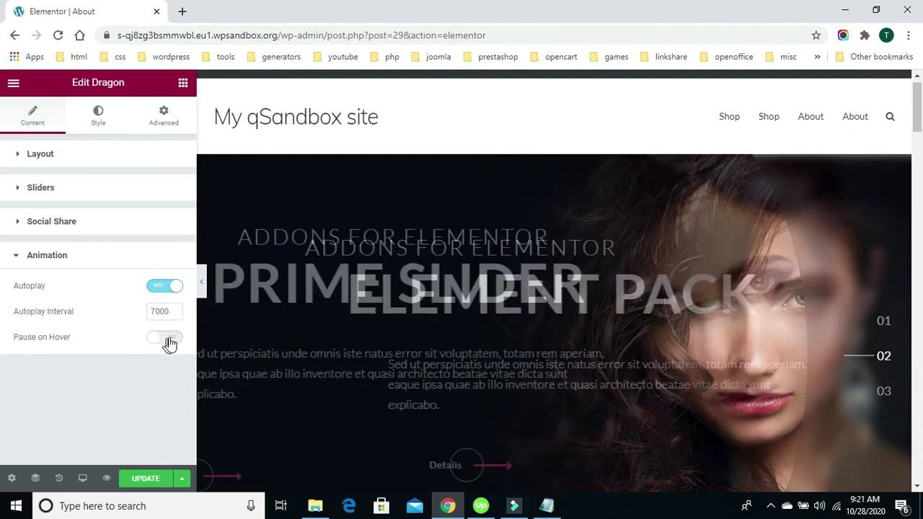
pyautogui.click(169, 343)
pyautogui.click(158, 343)
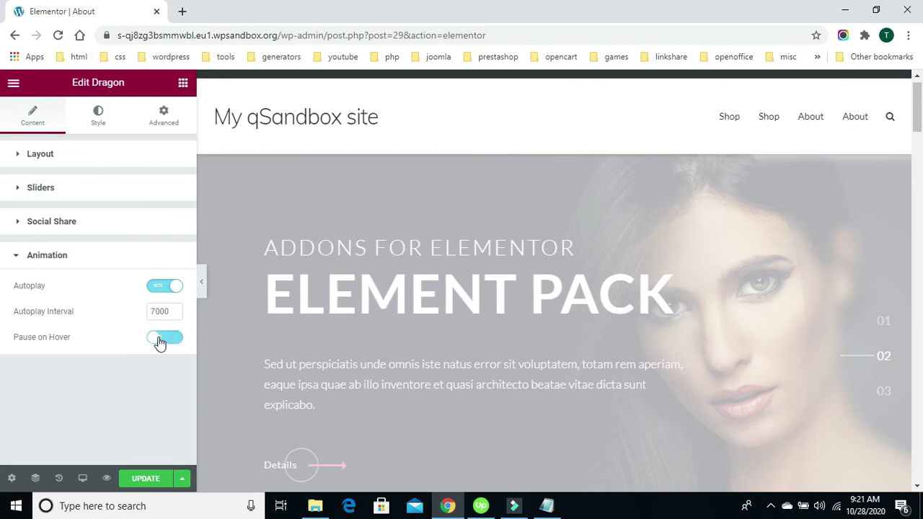
# Collapse the Dragon widget's Animation settings and update the About page
pyautogui.click(149, 478)
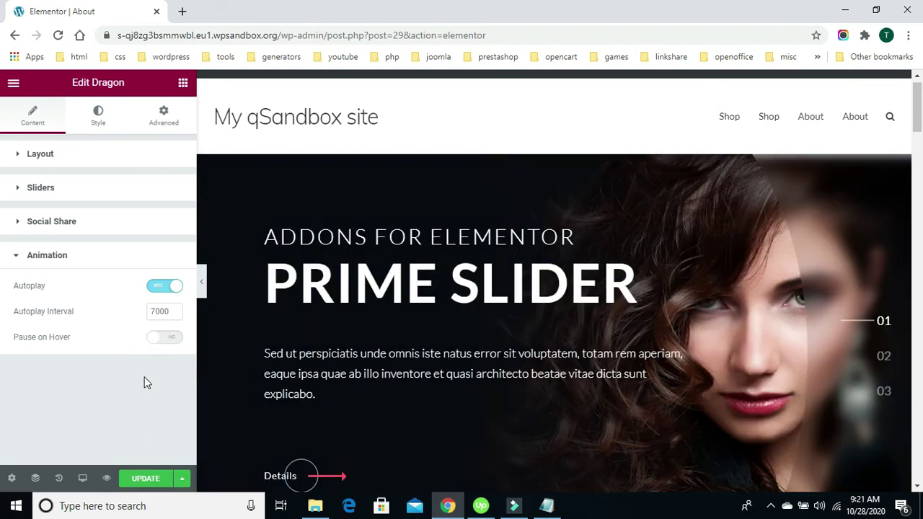
pyautogui.click(72, 261)
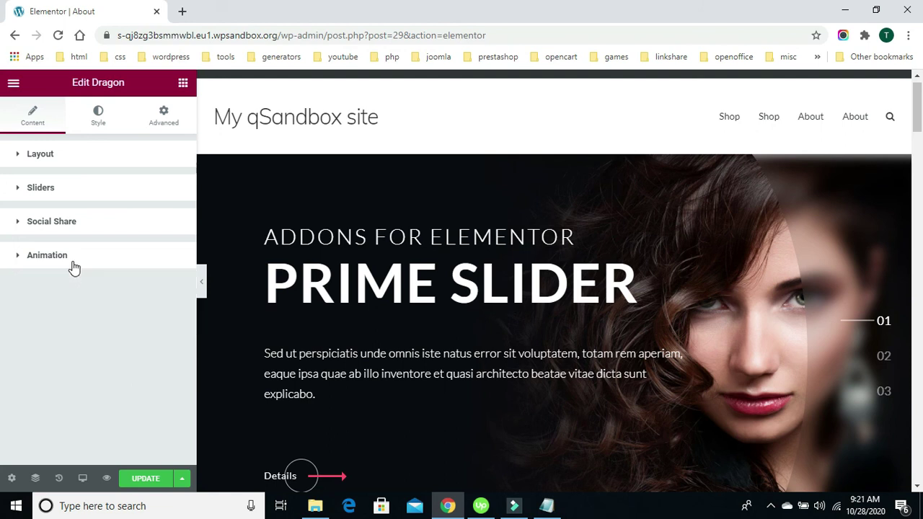
pyautogui.click(147, 480)
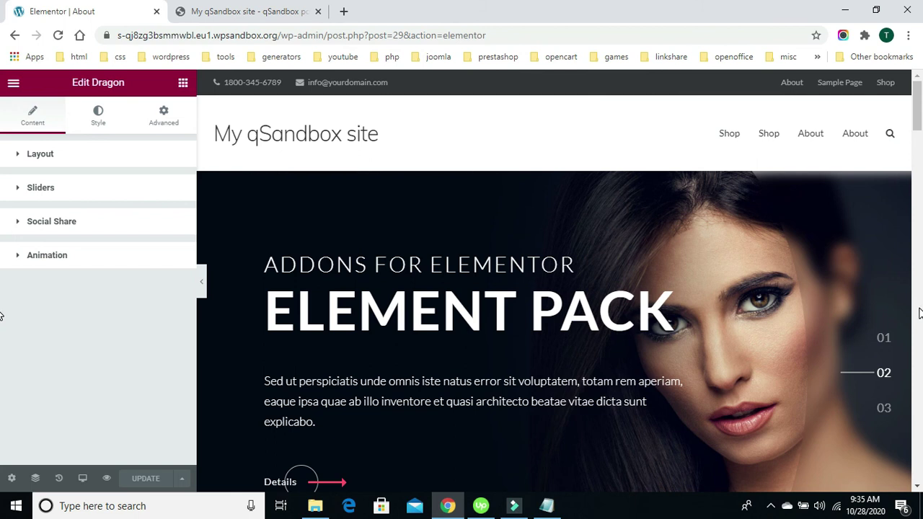
# Switch to the About page's preview and review the full-width Dragon slider below the site header
pyautogui.click(243, 9)
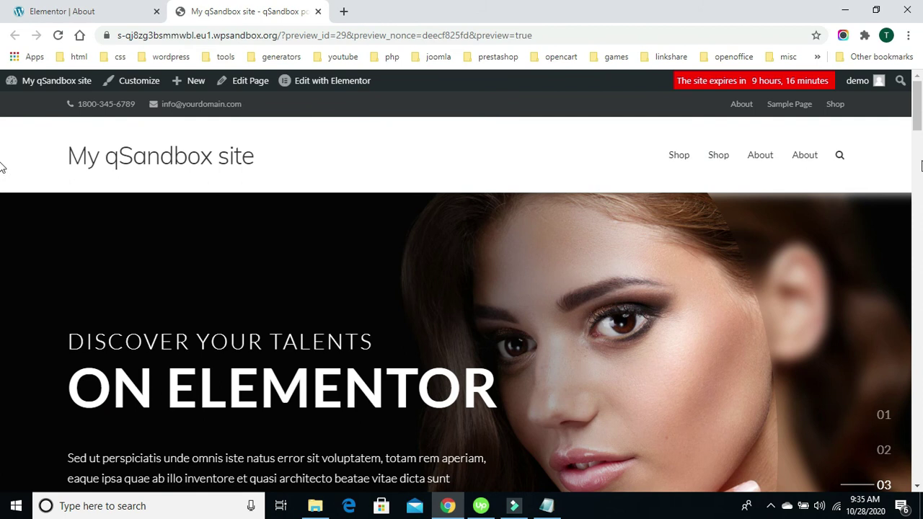
pyautogui.scroll(-4, 1, 137)
pyautogui.scroll(4, 1, 144)
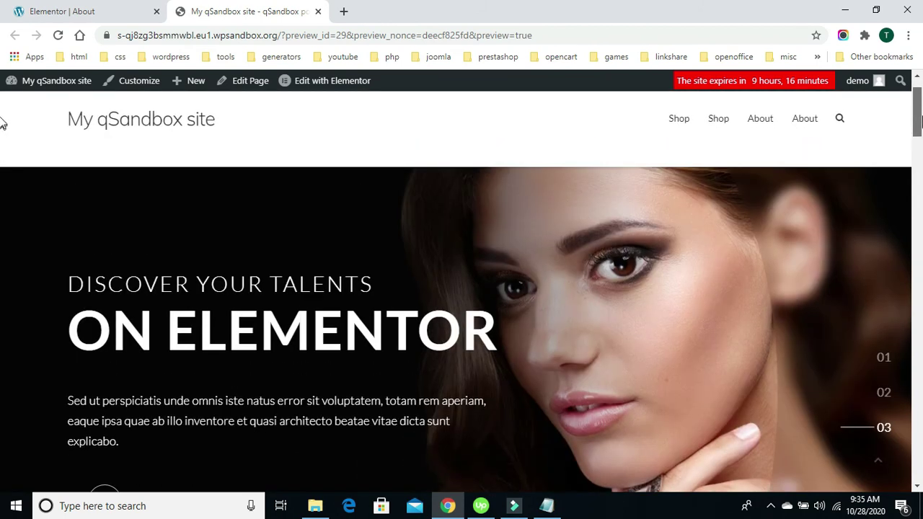